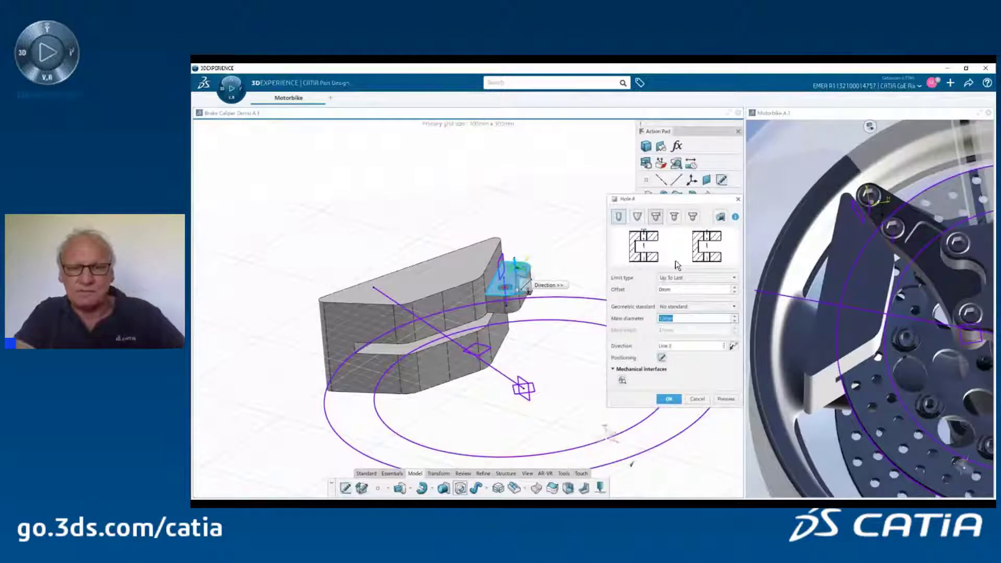
Step: Create the hole through the small mounting lug with the Up To Last limit and no geometric standard
left_click(669, 399)
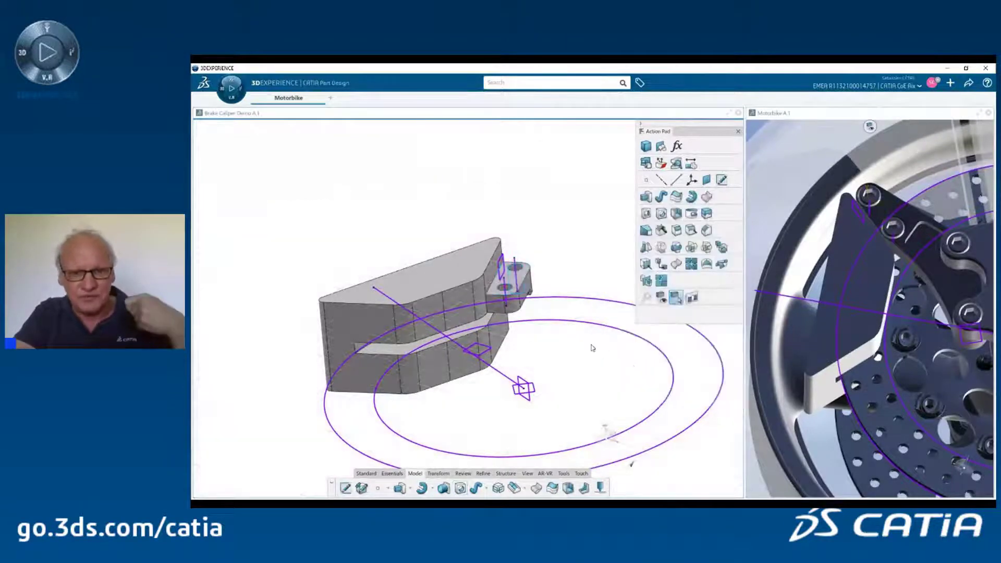
middle_click_drag(593, 348, 498, 373)
Step: Try the Blue Design ambience and the Indoor ambience on the brake caliper view
right_click(581, 257)
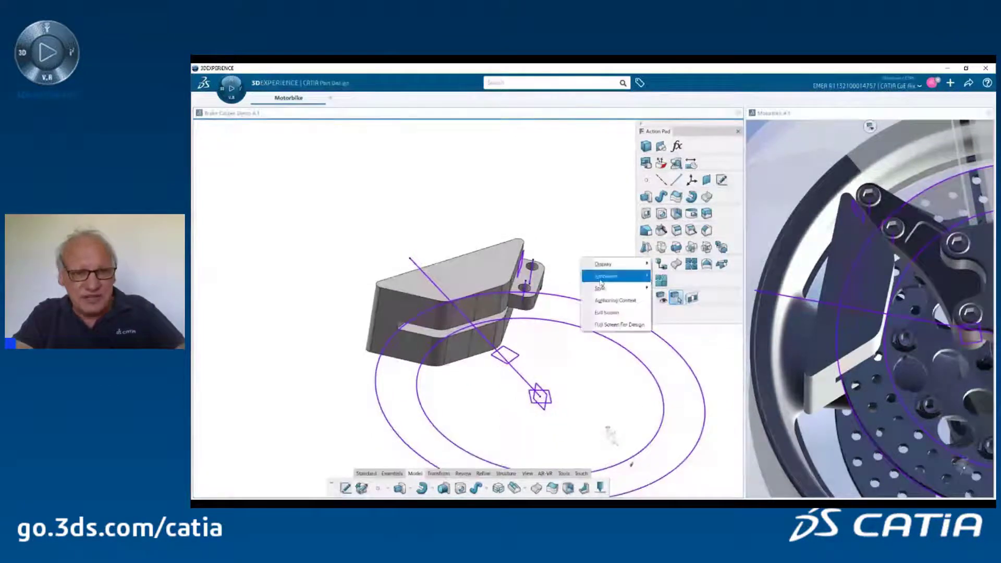
mouse_move(601, 283)
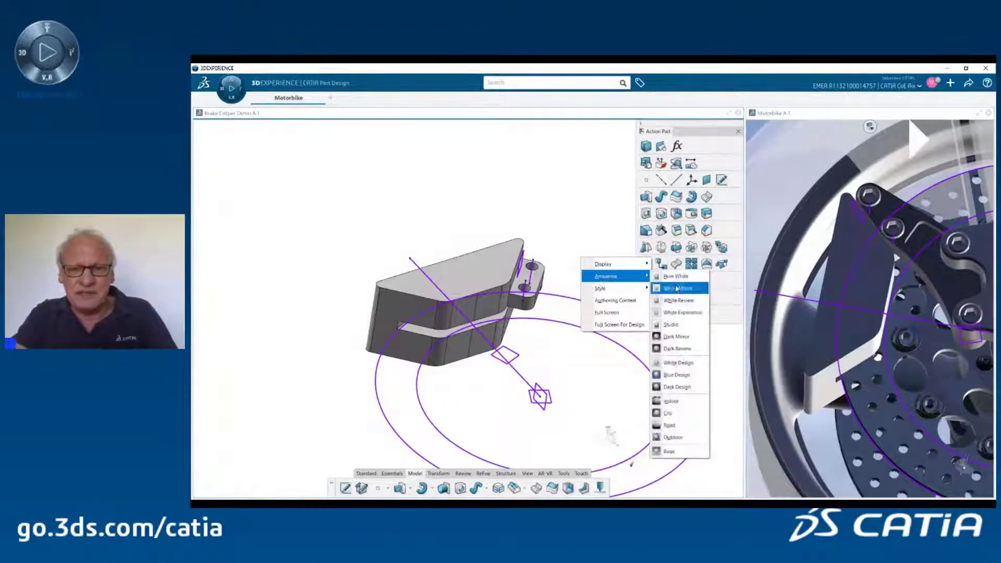
left_click(685, 375)
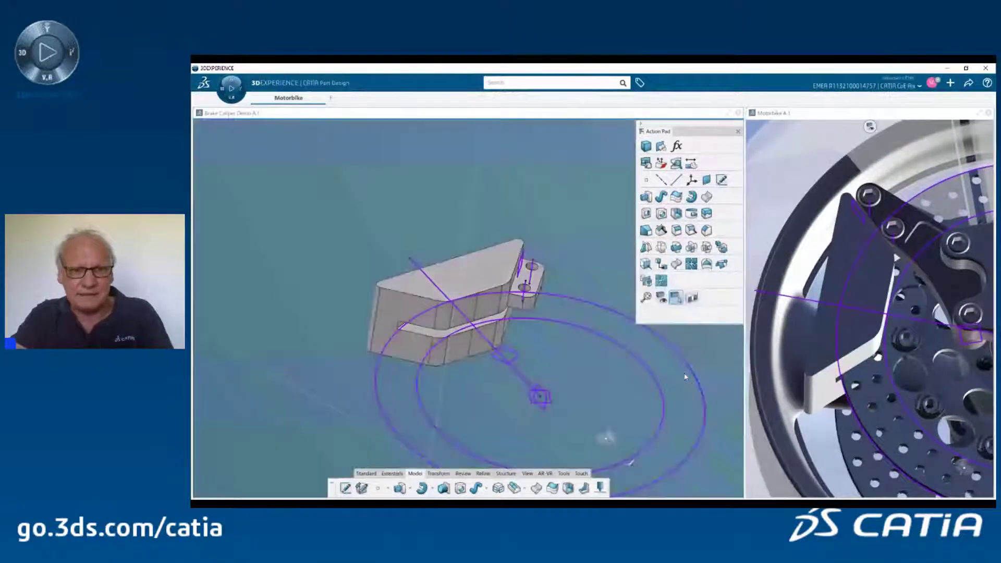
mouse_move(430, 375)
middle_mouse_down()
mouse_move(482, 260)
mouse_move(444, 340)
mouse_move(438, 408)
mouse_move(500, 409)
mouse_move(485, 404)
middle_mouse_up()
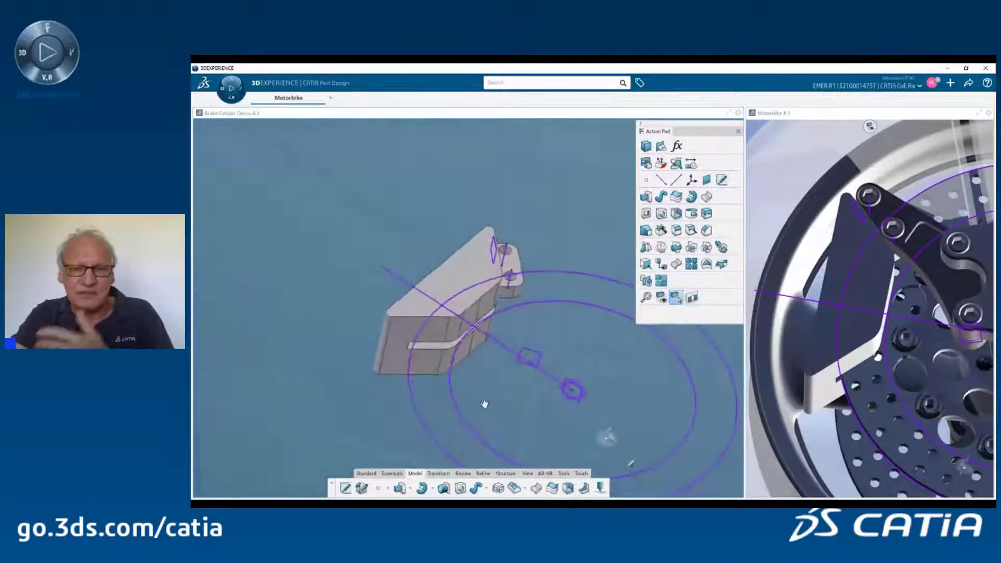
right_click(579, 346)
mouse_move(609, 364)
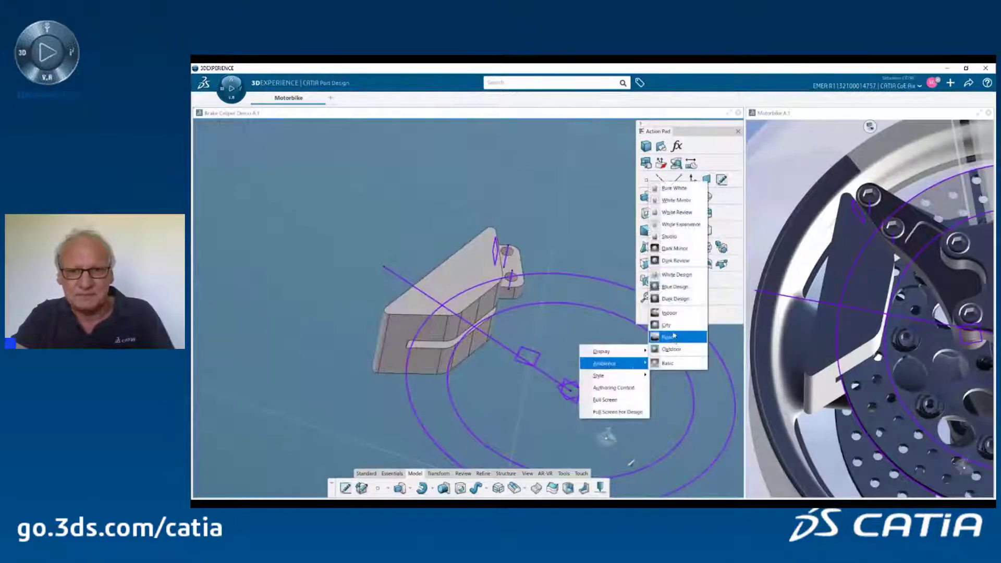
left_click(672, 313)
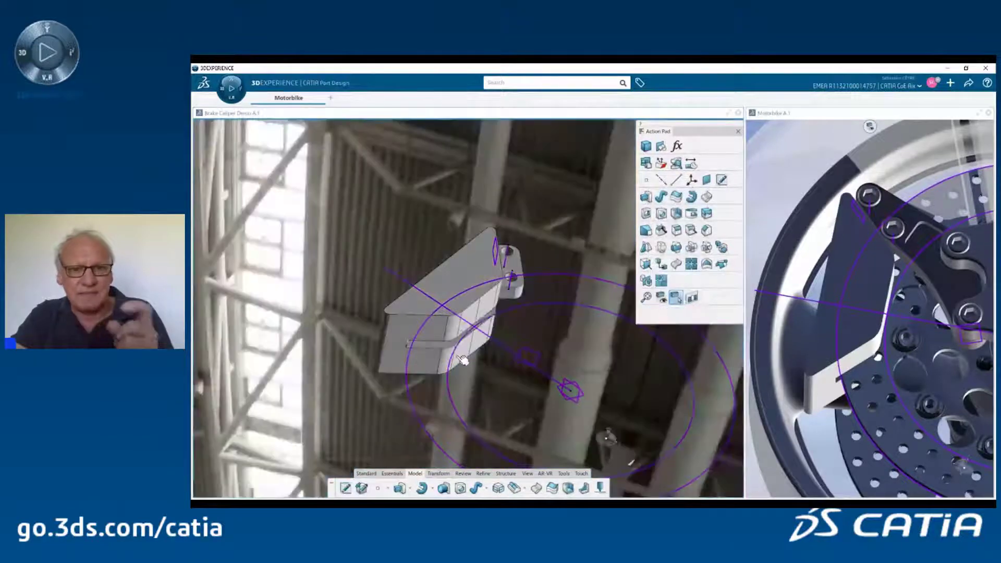
middle_click_drag(463, 359, 519, 313)
Step: Set the brake caliper view's ambience to Basic and maximize that view
right_click(535, 259)
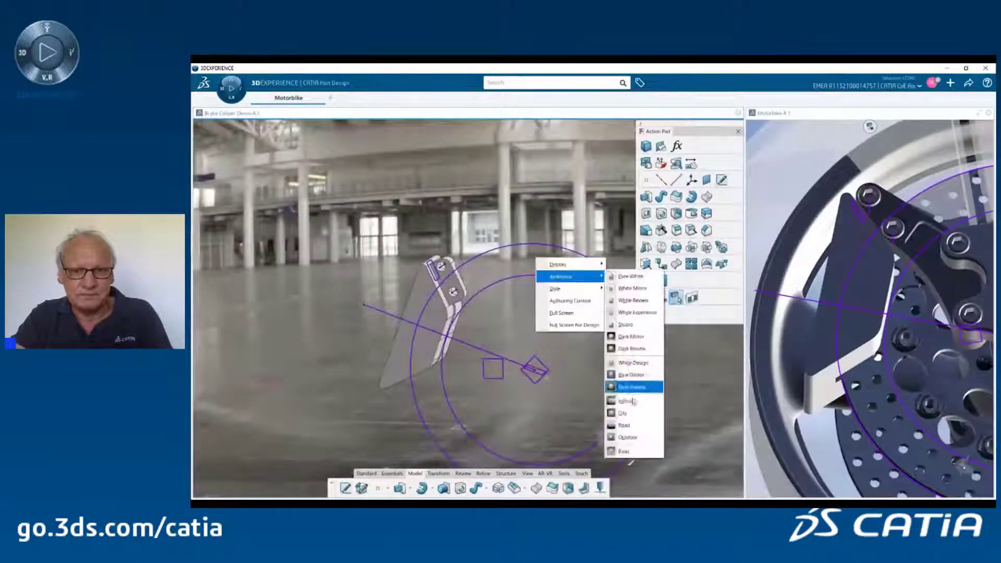
left_click(628, 451)
middle_click_drag(513, 347, 531, 342)
left_click(737, 113)
middle_click_drag(663, 344, 629, 357)
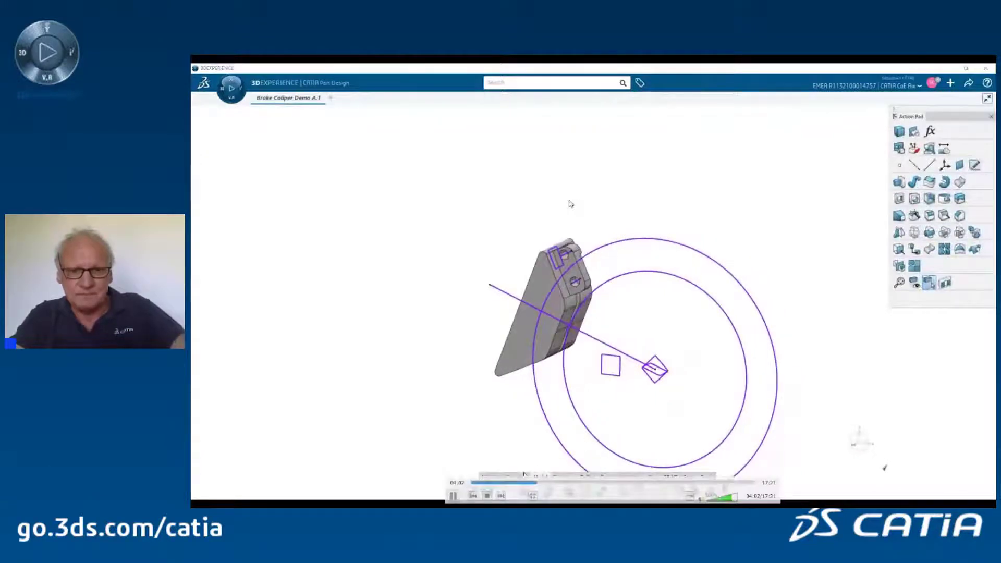
Step: Dock the Refine section above the model as a single row of commands and place the View section beside it
left_click_drag(584, 476, 887, 151)
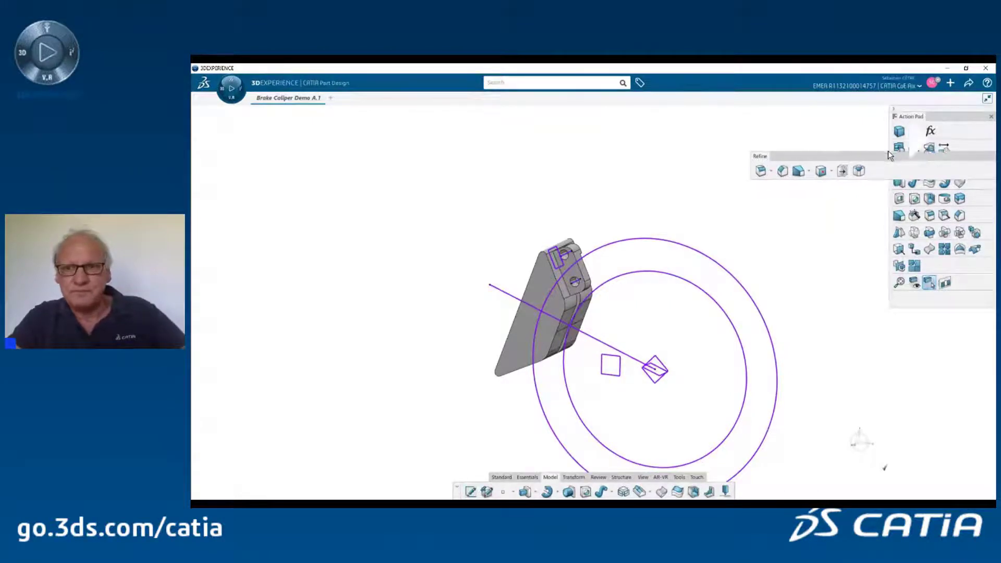
left_click_drag(890, 151, 752, 112)
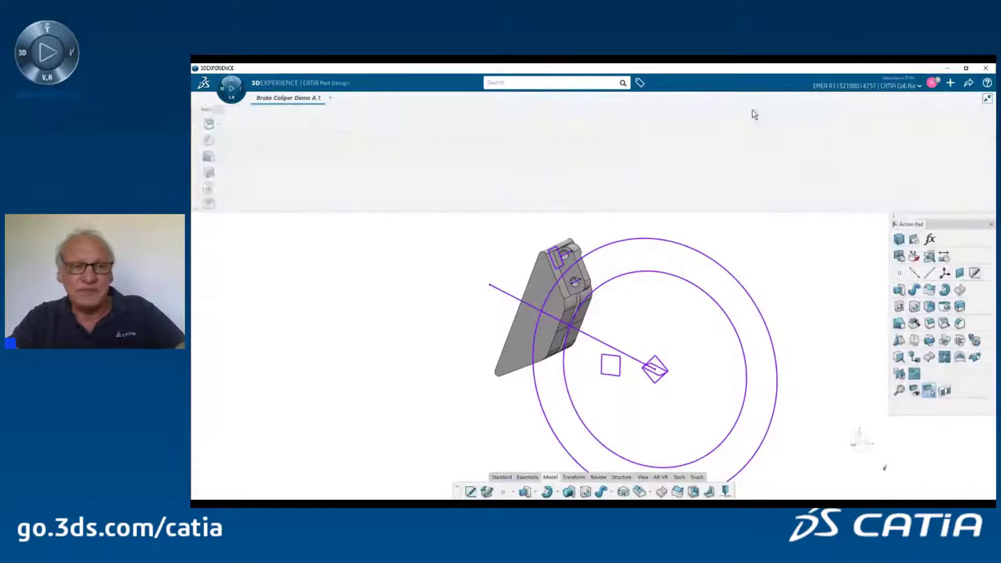
left_click_drag(242, 214, 252, 157)
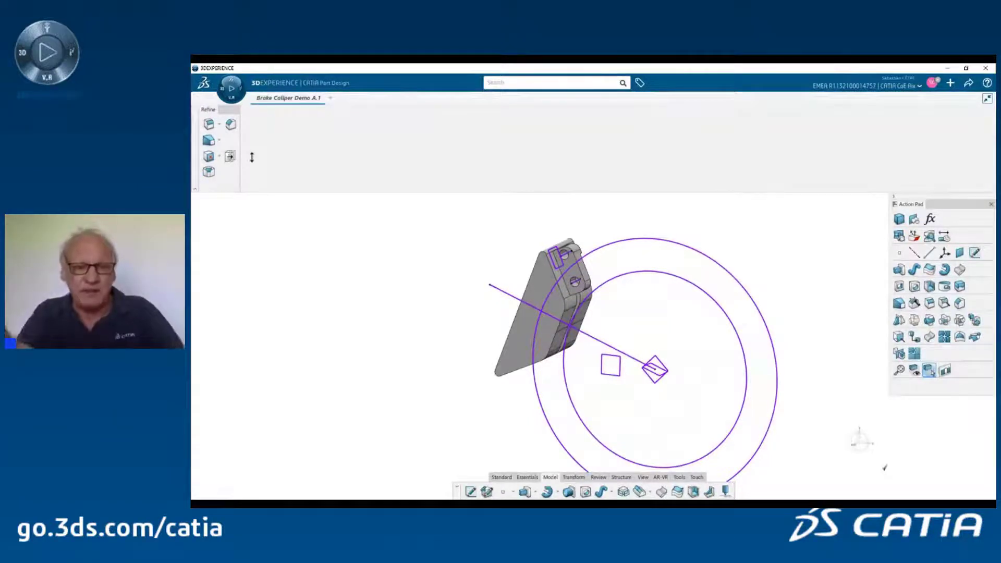
left_click_drag(252, 157, 255, 131)
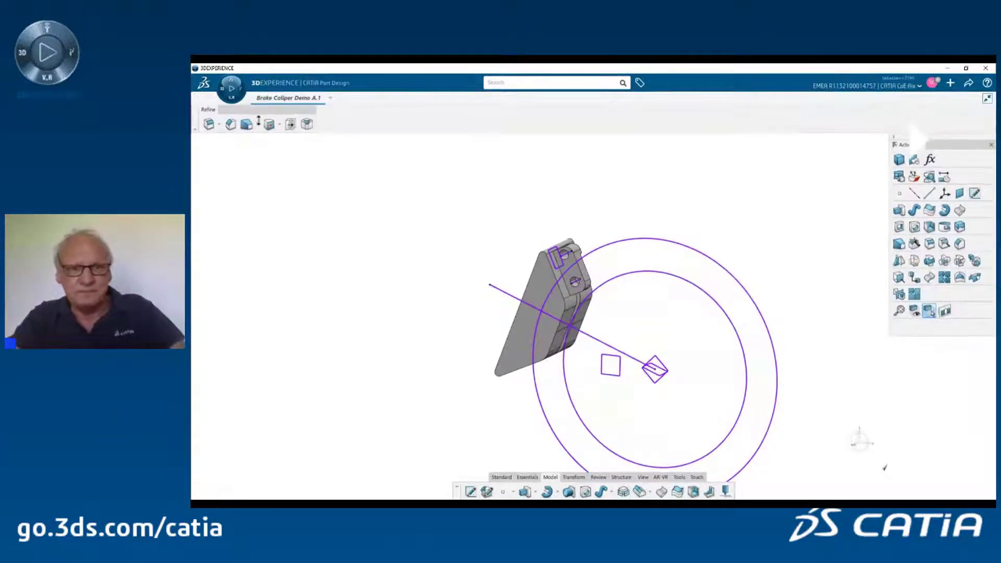
left_click_drag(646, 485, 317, 124)
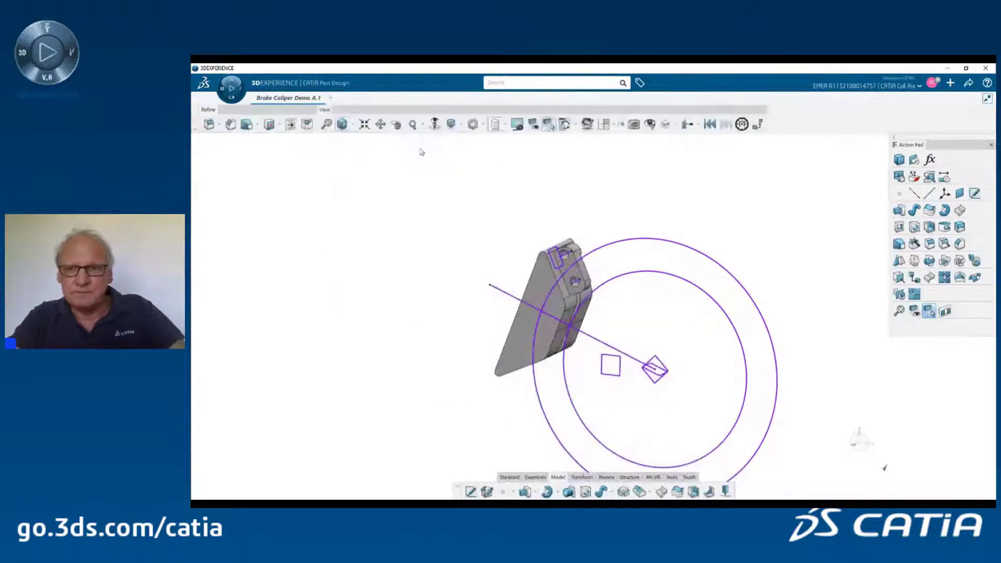
Step: Reset all section positions of the action bar to the default layout
right_click(634, 494)
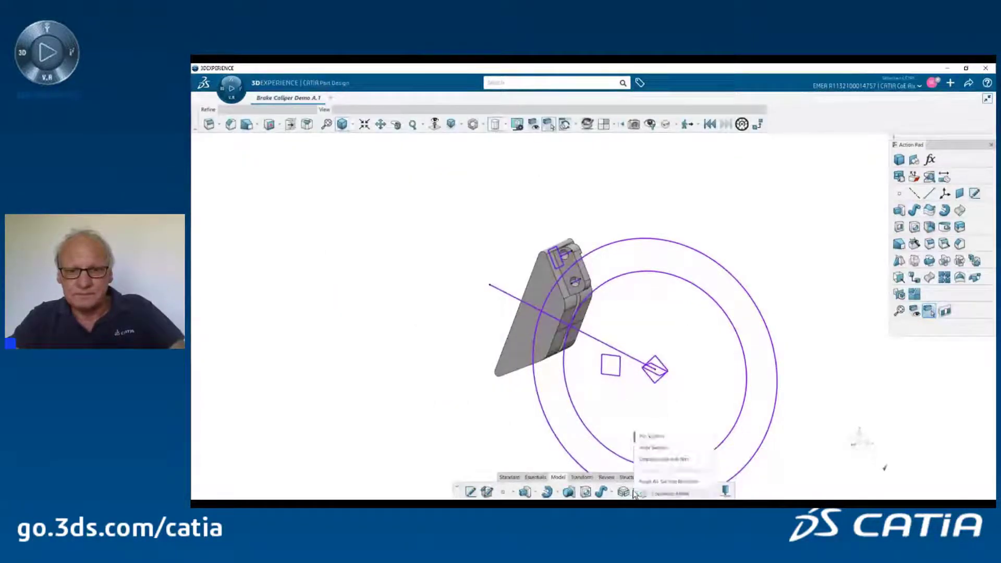
left_click(659, 479)
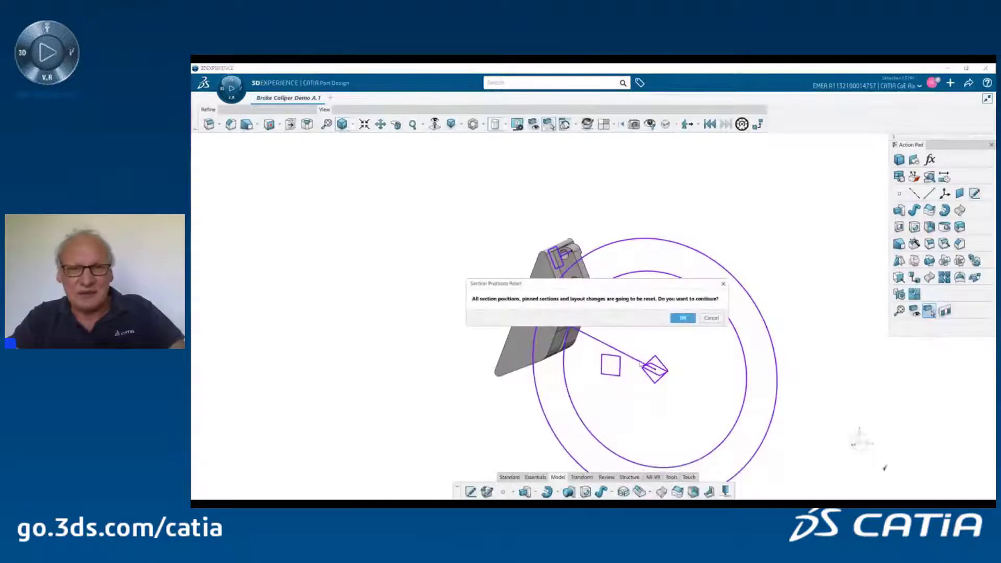
left_click(682, 317)
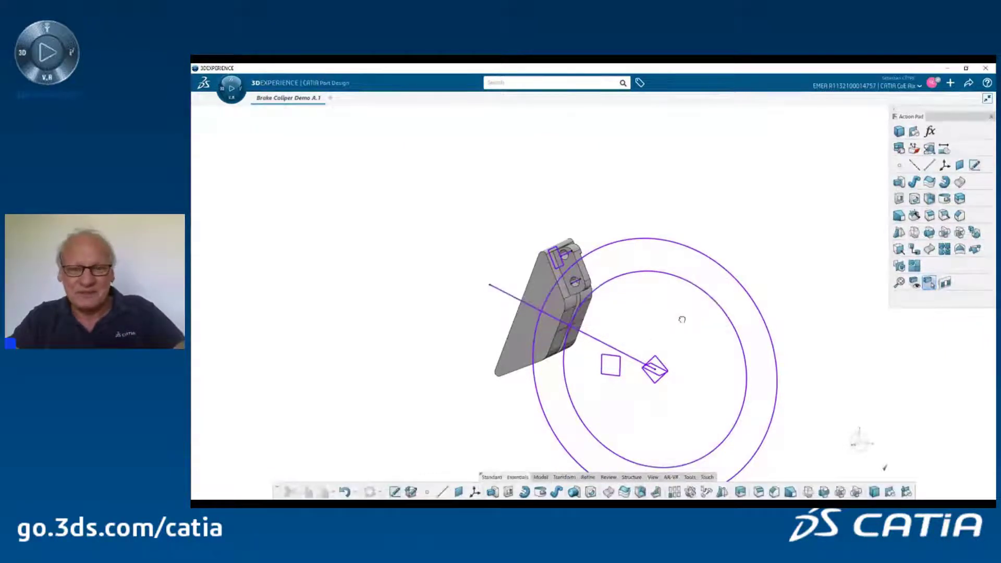
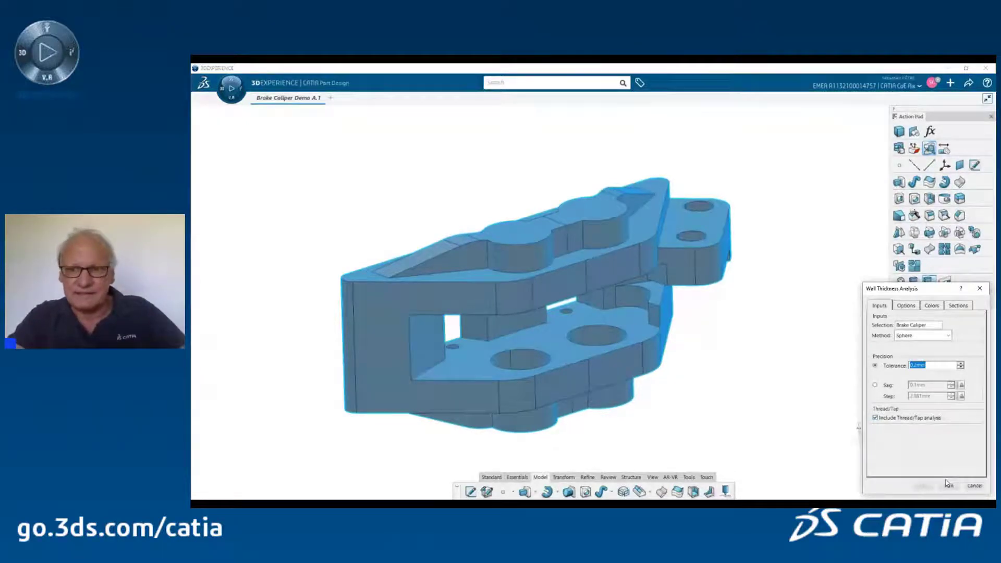
Step: Run a wall thickness analysis on the Brake Caliper with the Sphere method and inspect a section through the body
left_click(948, 484)
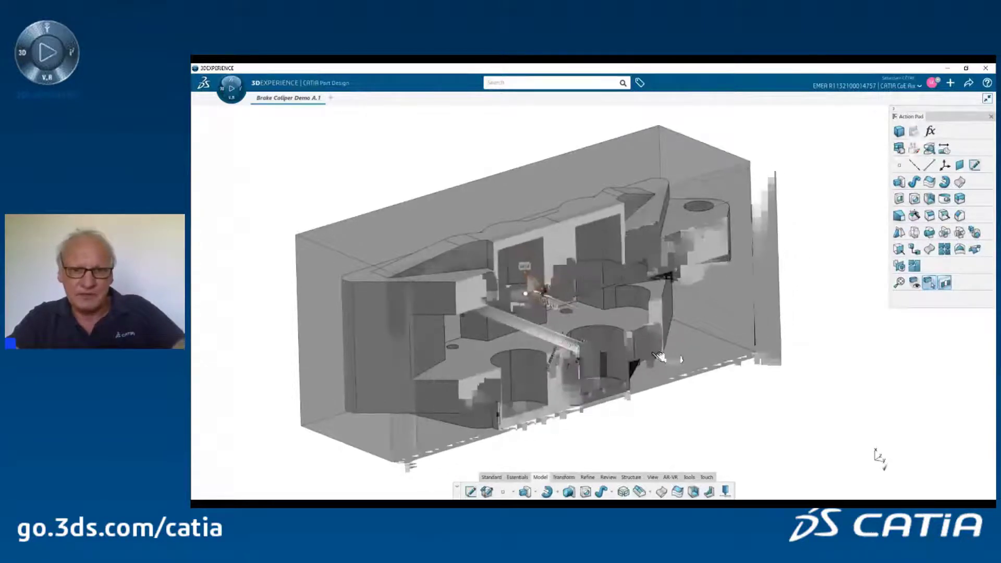
mouse_move(681, 359)
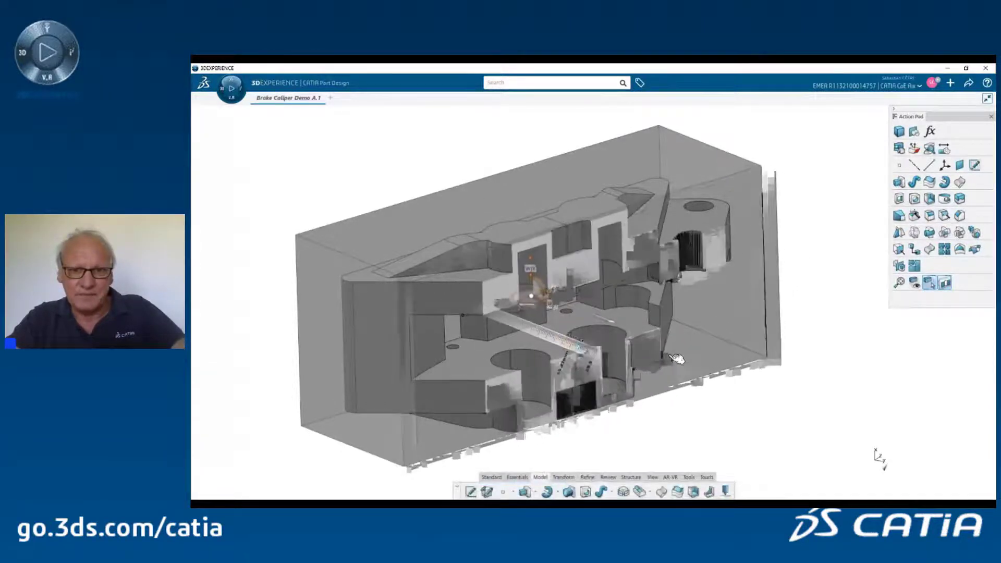
mouse_move(793, 335)
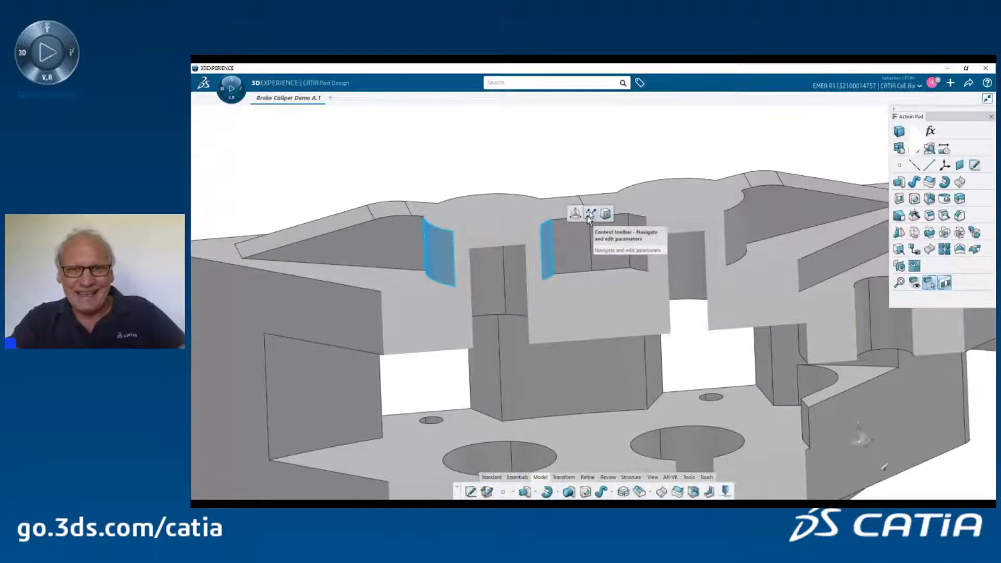
Step: Open the navigation and parameter editing display for the cylindrical boss on the caliper's upper face
left_click(589, 215)
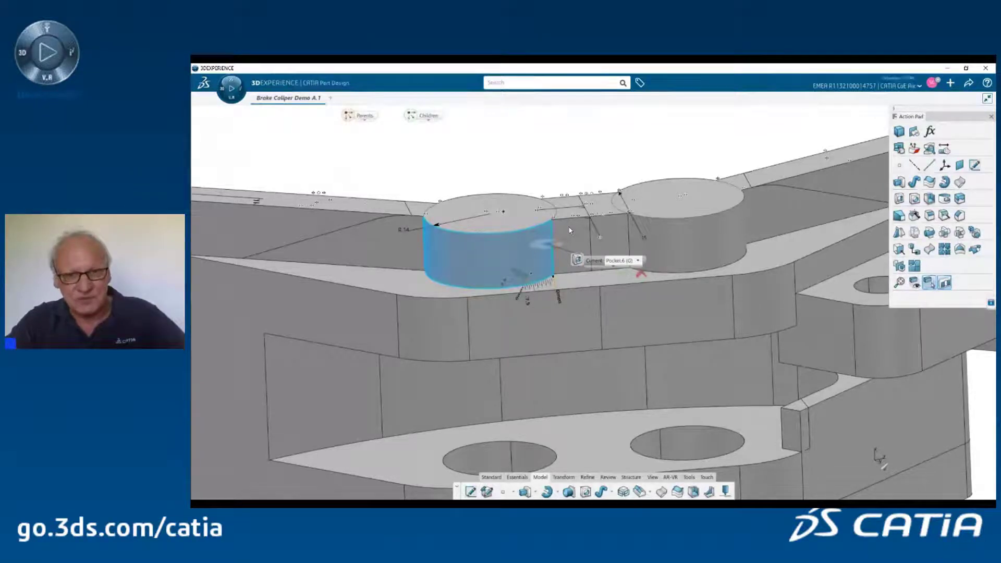
mouse_move(608, 156)
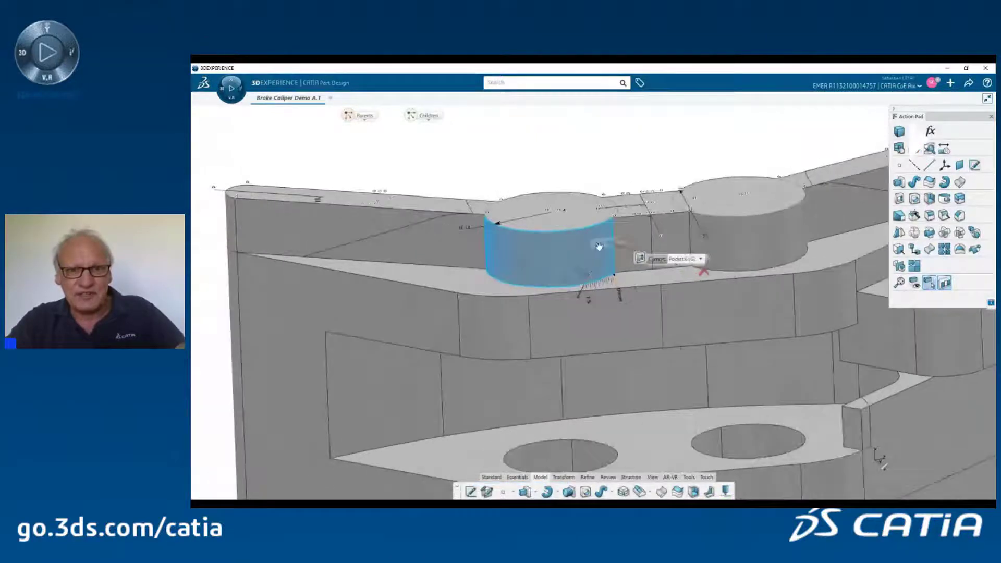
mouse_move(530, 171)
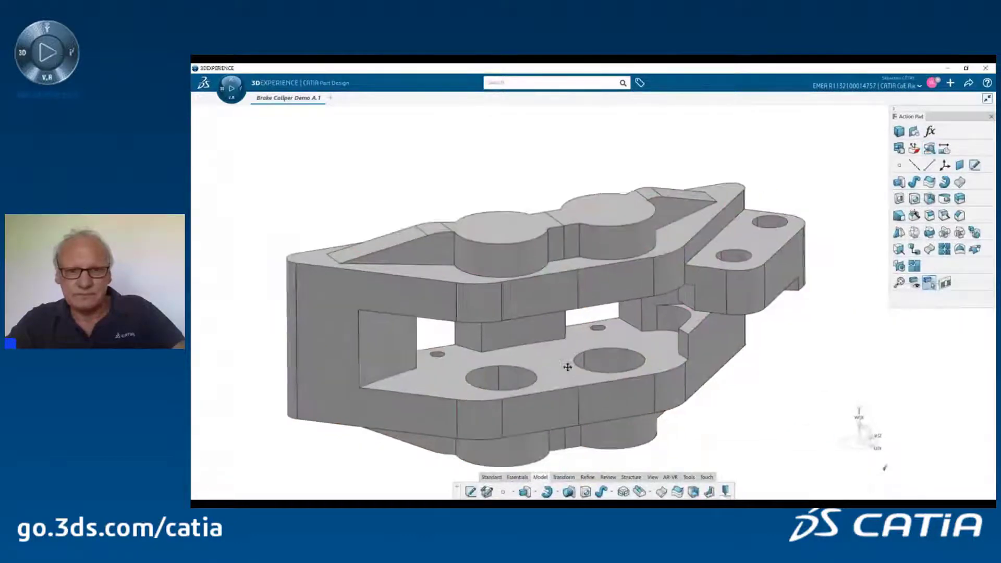
Step: Remove the faces of the raised pad at the inner end of the caliper's lower arm
left_click(582, 358)
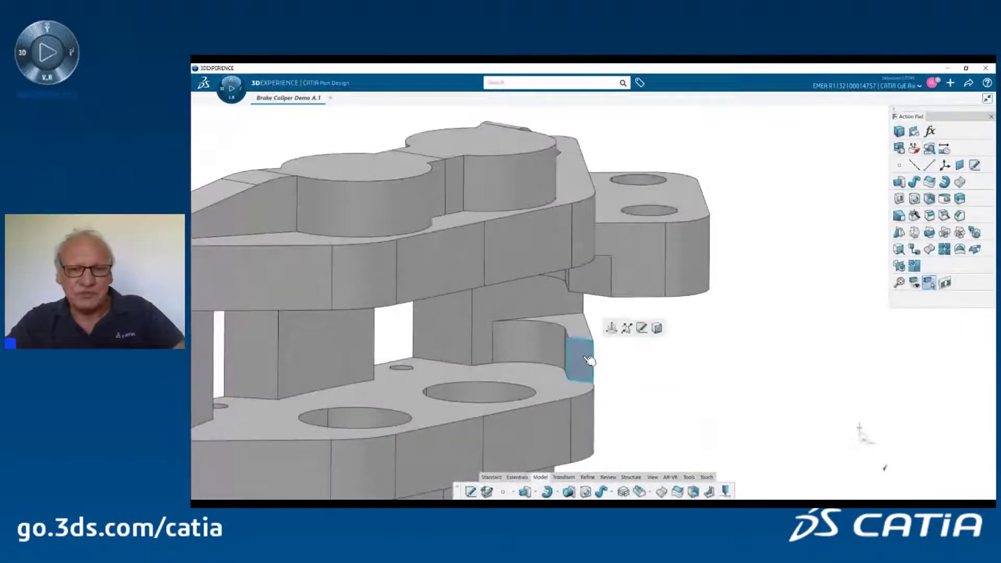
left_click(561, 353, "ctrl")
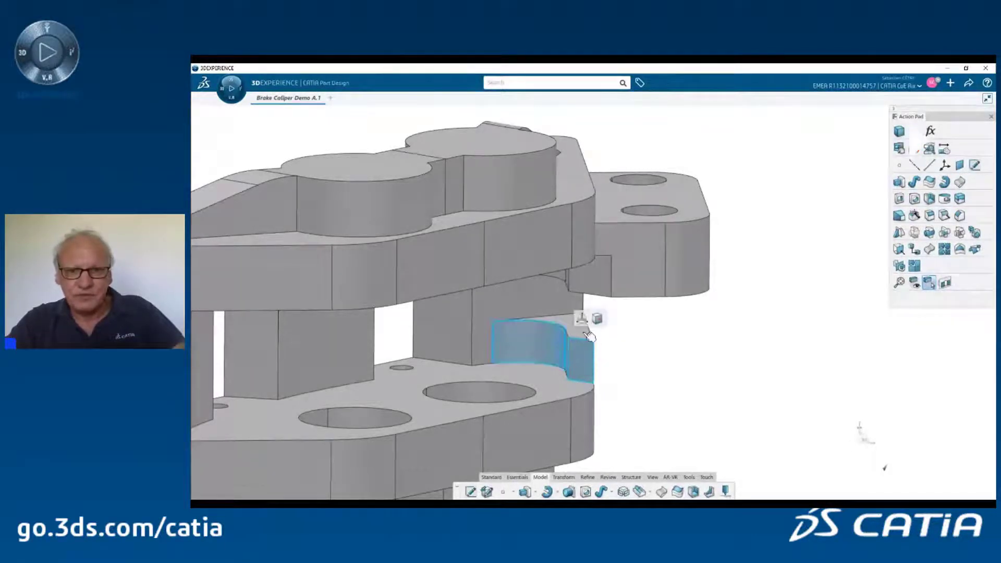
middle_click_drag(558, 397, 582, 370)
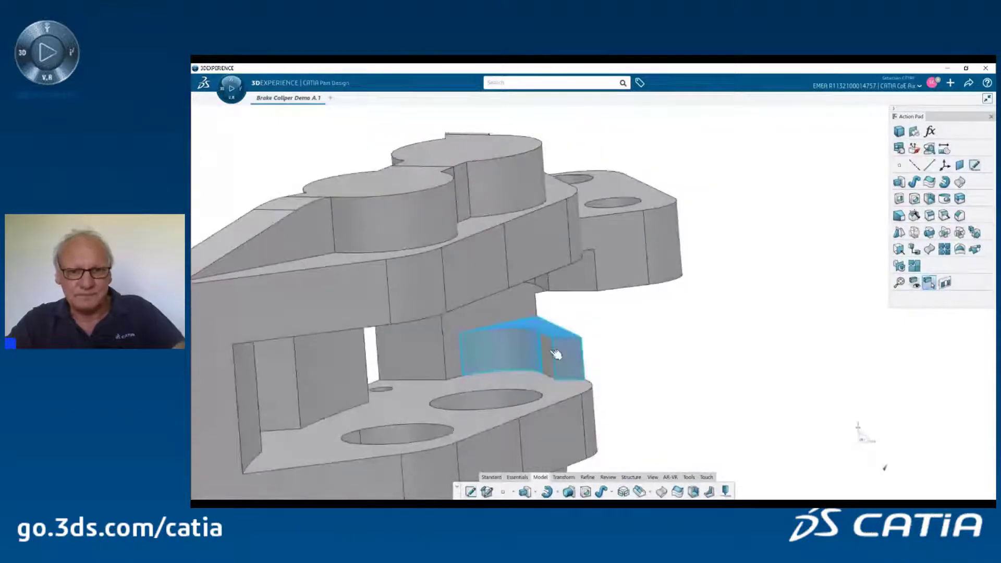
left_click(589, 320)
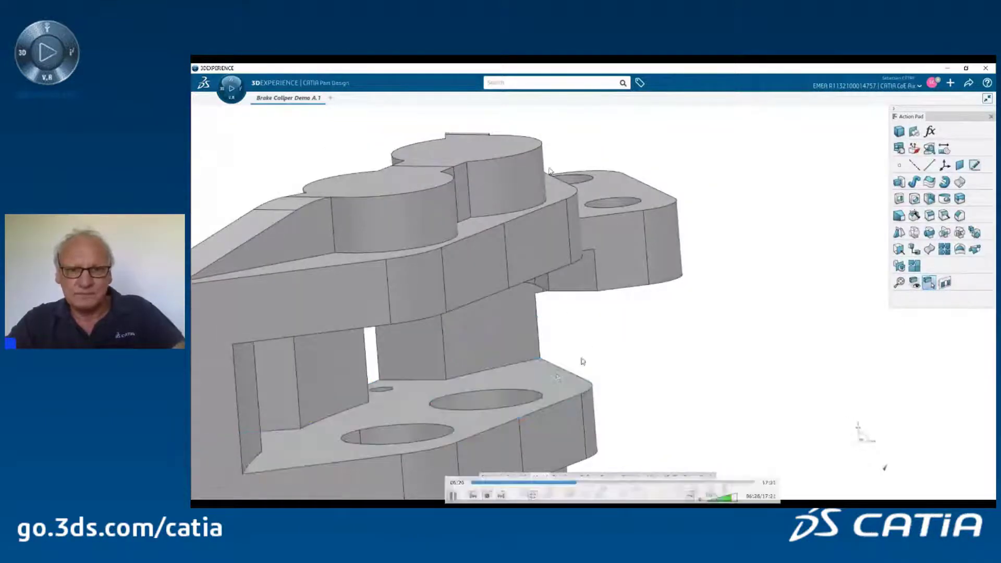
Step: Undo the last change to restore the rounded bulge in the middle of the caliper's rear edge
middle_click_drag(572, 364, 655, 396)
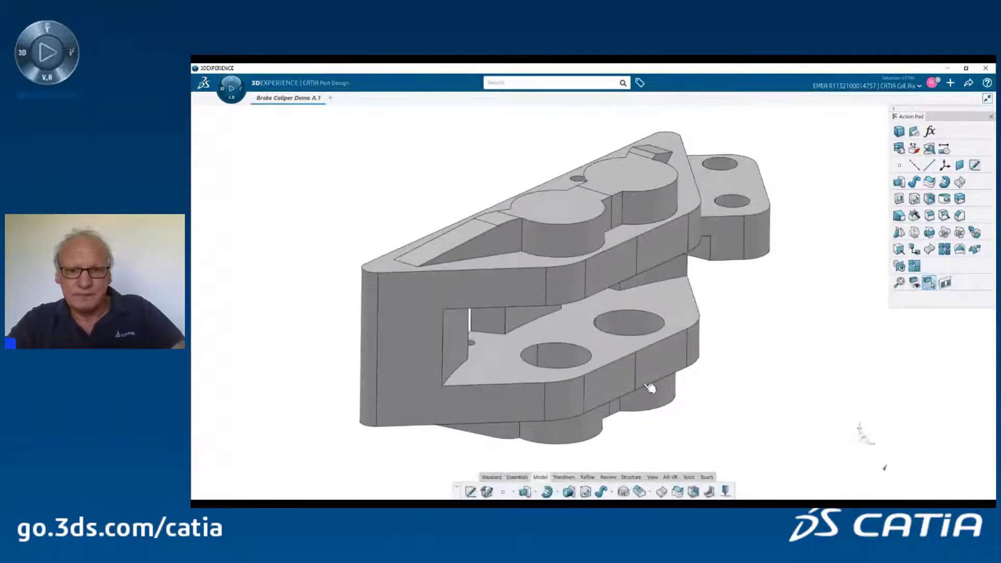
middle_click_drag(680, 357, 430, 330)
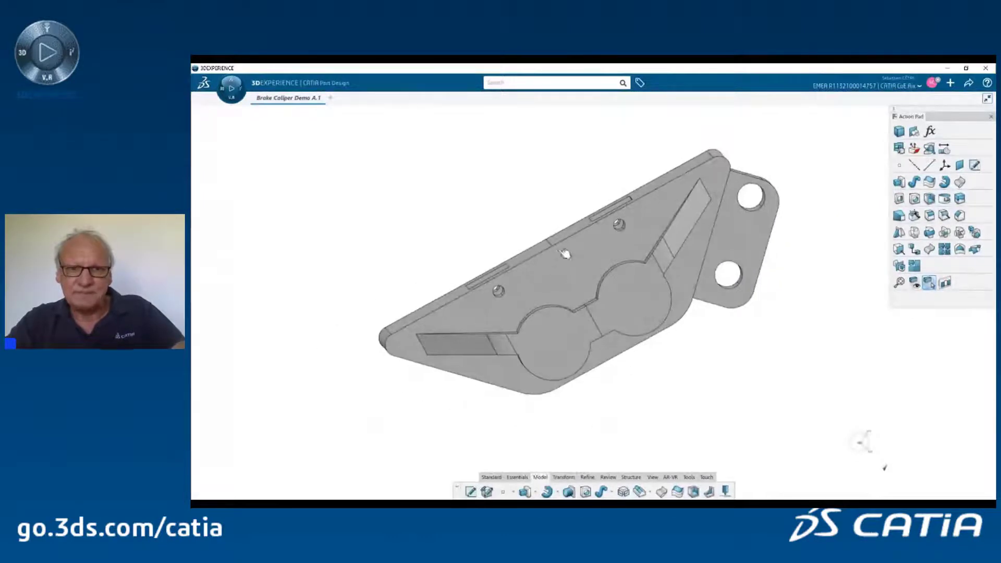
key("ctrl+z")
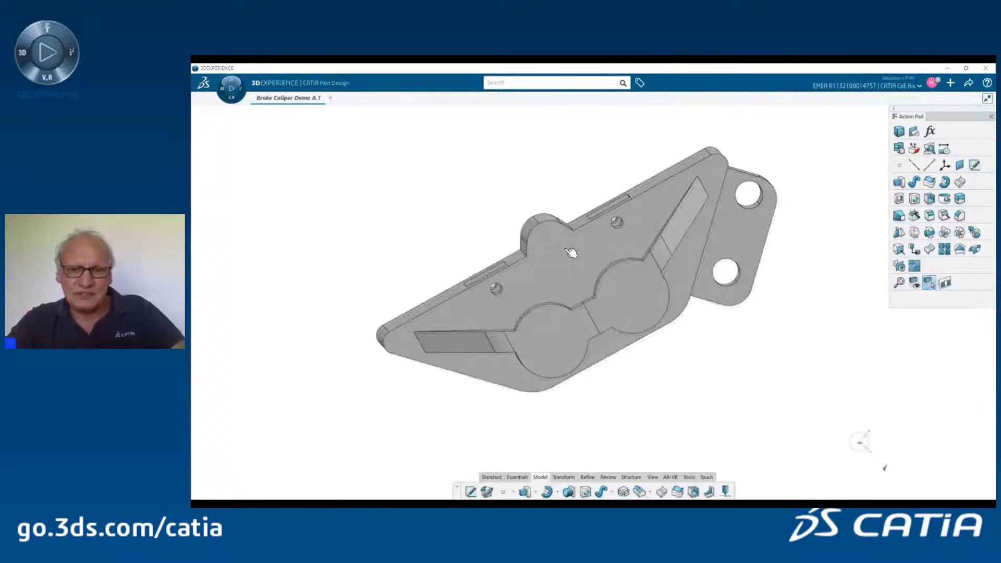
Step: Fillet the two vertical edges where the rounded bulge meets the caliper's flat rear wall
middle_click_drag(572, 270, 661, 283)
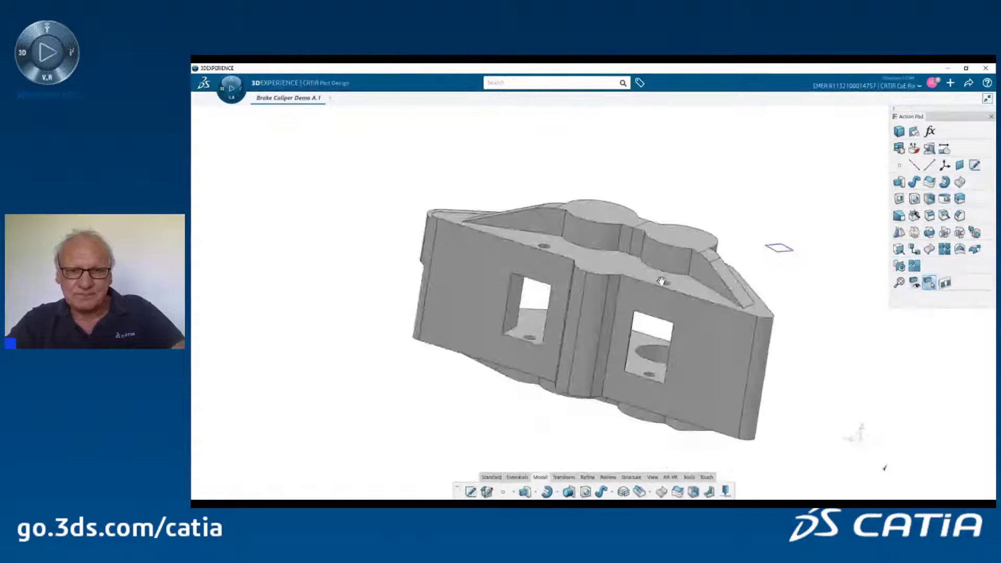
scroll(650, 260, "up", 3)
left_click(633, 280)
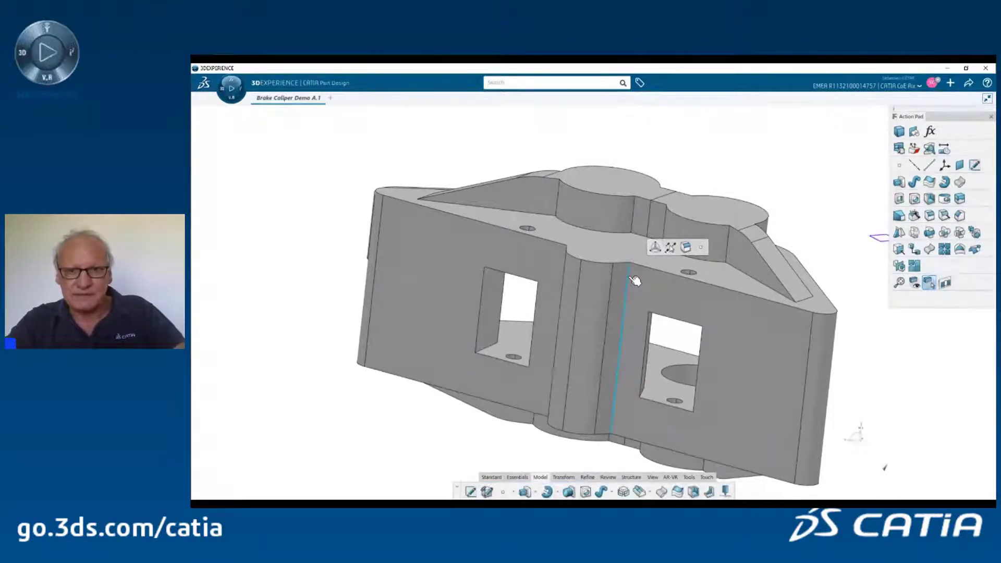
middle_click_drag(535, 320, 563, 292)
left_click(562, 291, "ctrl")
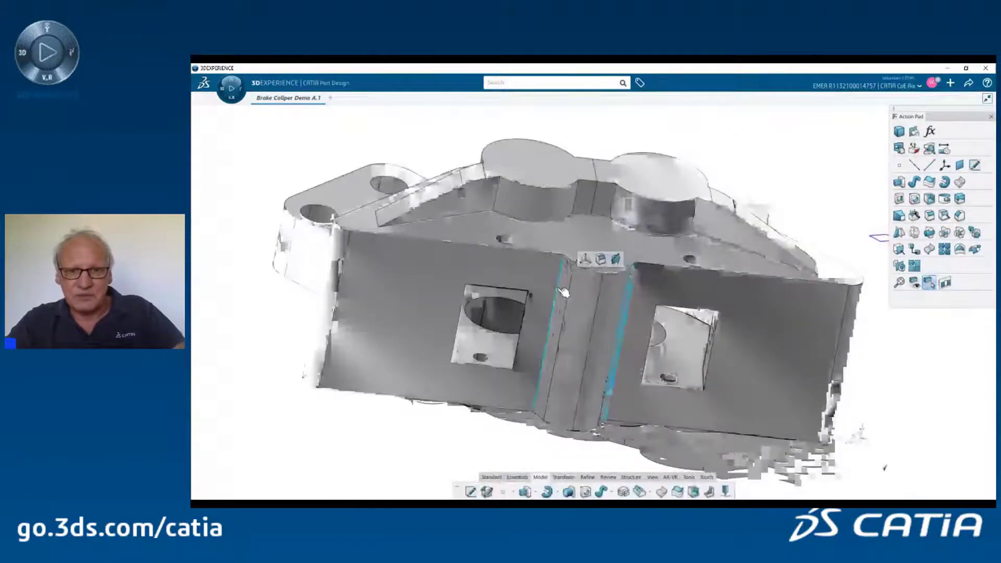
left_click(600, 259)
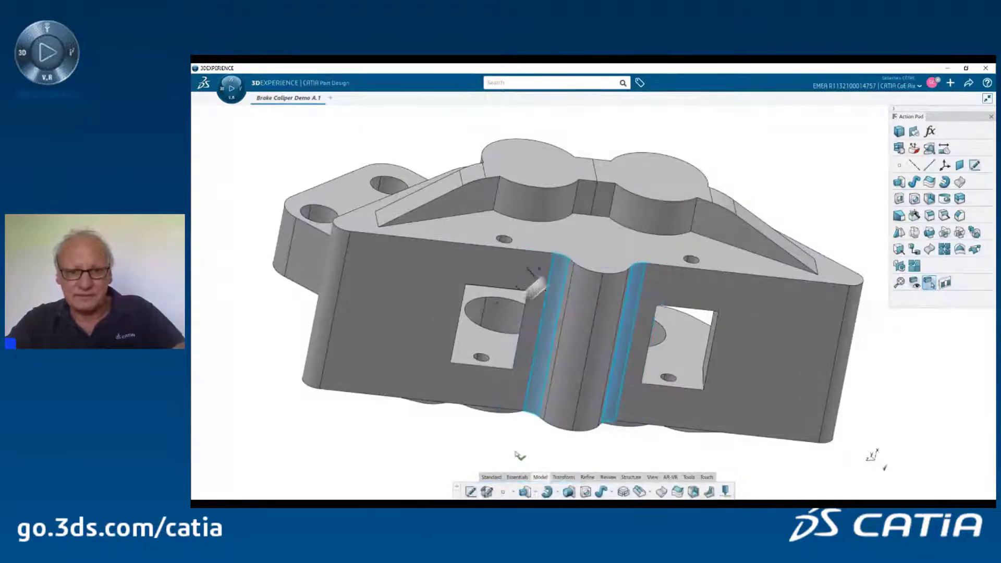
middle_click_drag(651, 365, 694, 366)
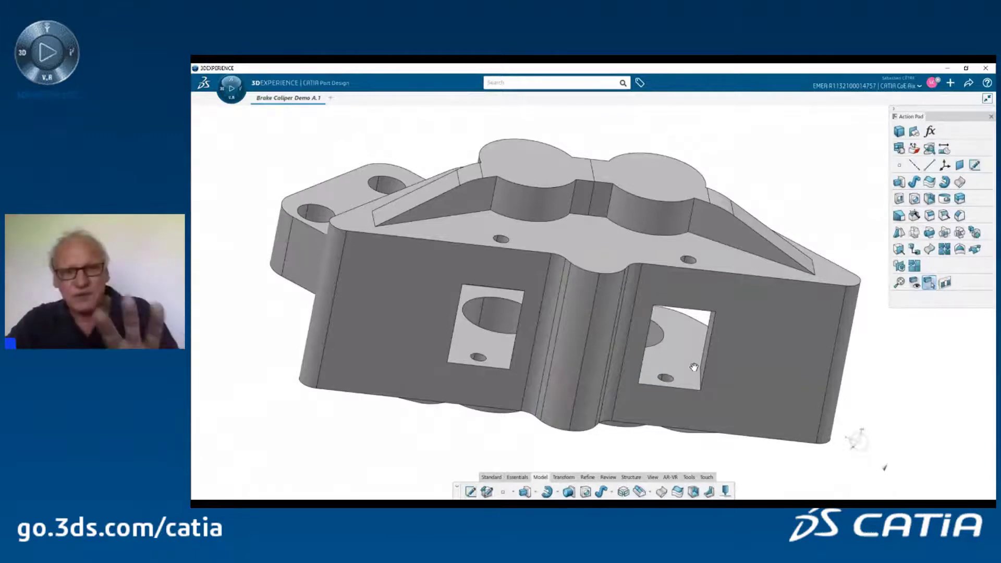
Step: Split the second Brake Caliper body, holding Solid.1, with the reference plane through its mid-height, keeping the lower half
middle_click_drag(694, 367, 577, 355)
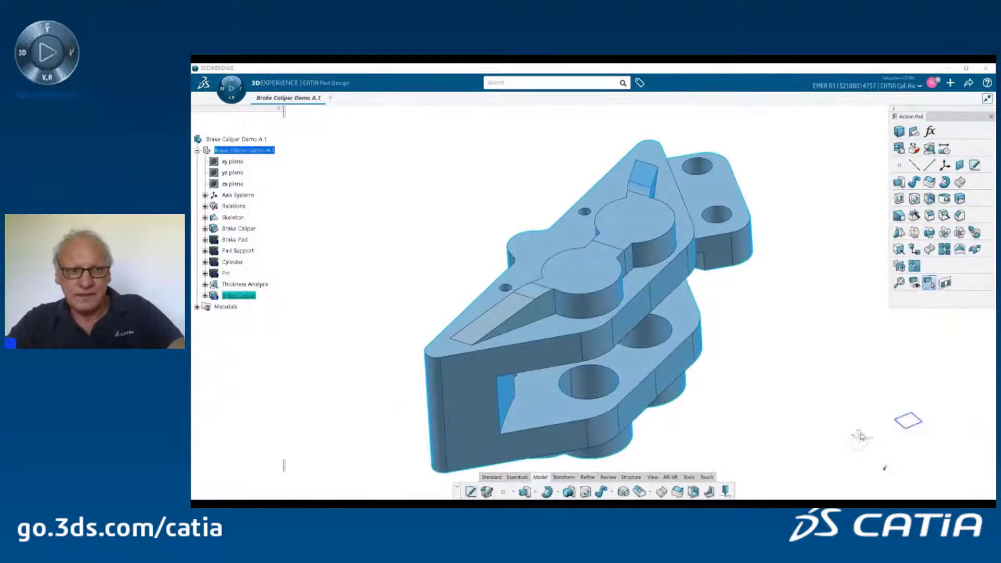
left_click(204, 295)
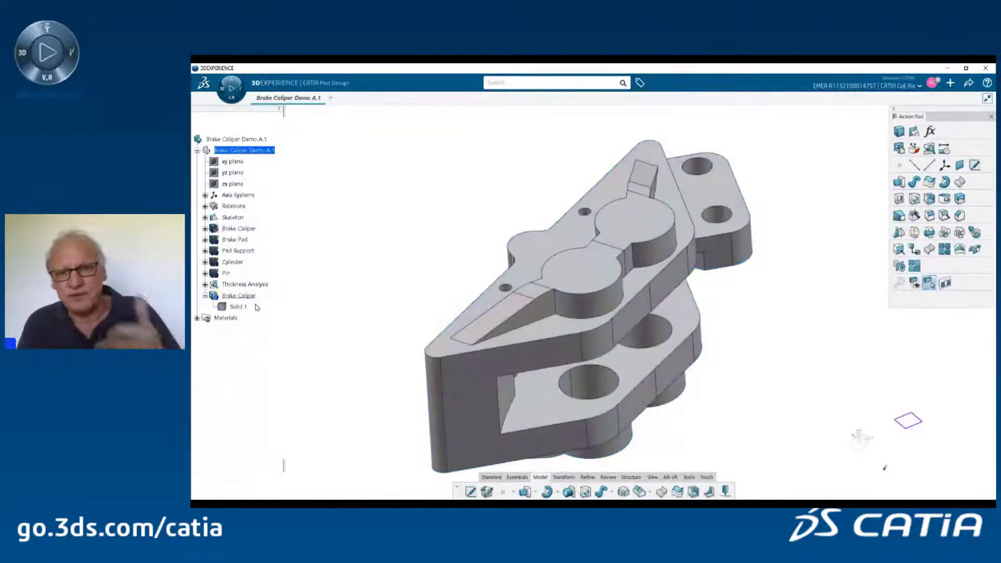
left_click(959, 198)
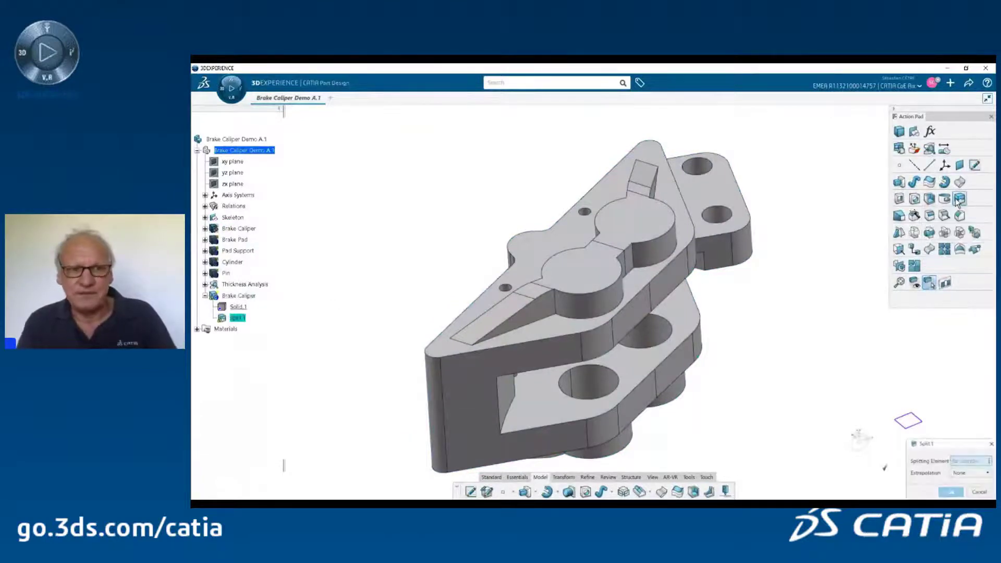
left_click(927, 424)
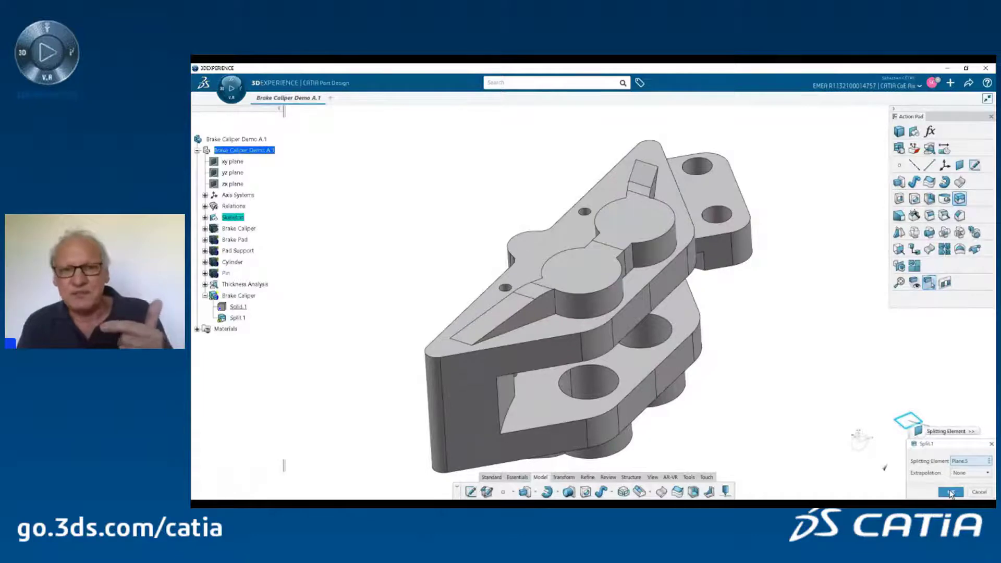
left_click(950, 492)
Step: Duplicate the split Brake Caliper body and reverse the copy's split to keep the upper half
left_click(255, 297)
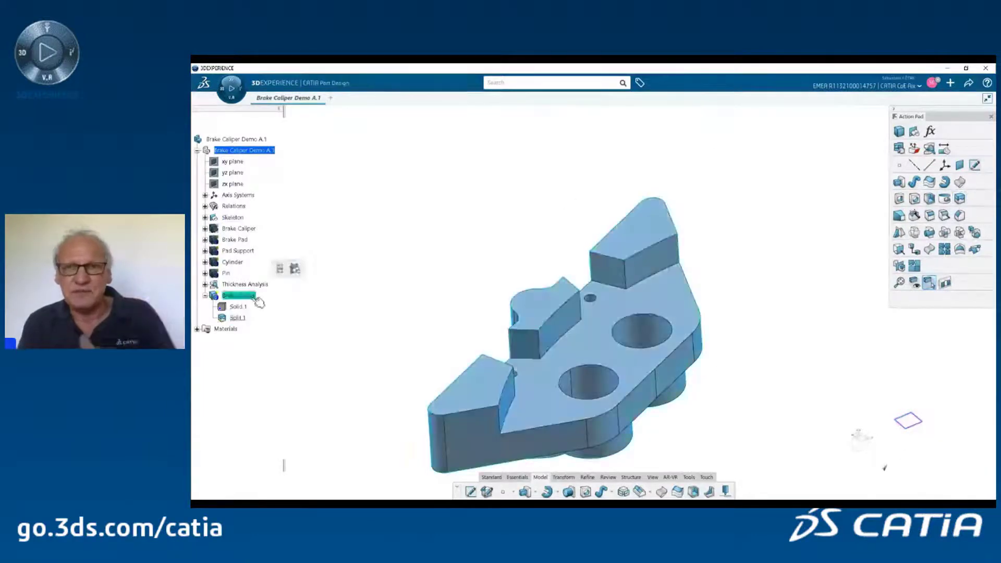
key("ctrl+c")
key("ctrl+v")
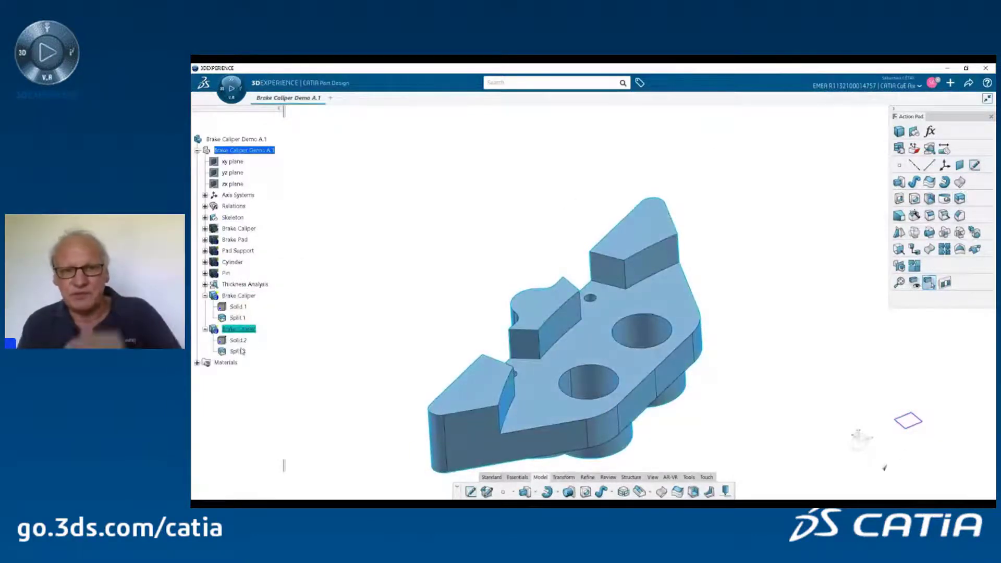
left_click(245, 353)
double_click(238, 351)
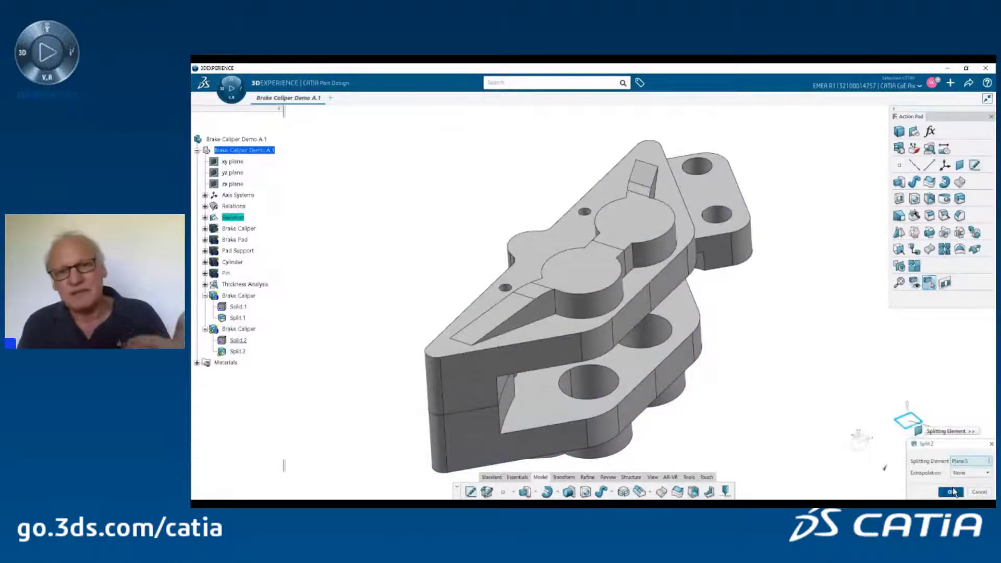
left_click(950, 492)
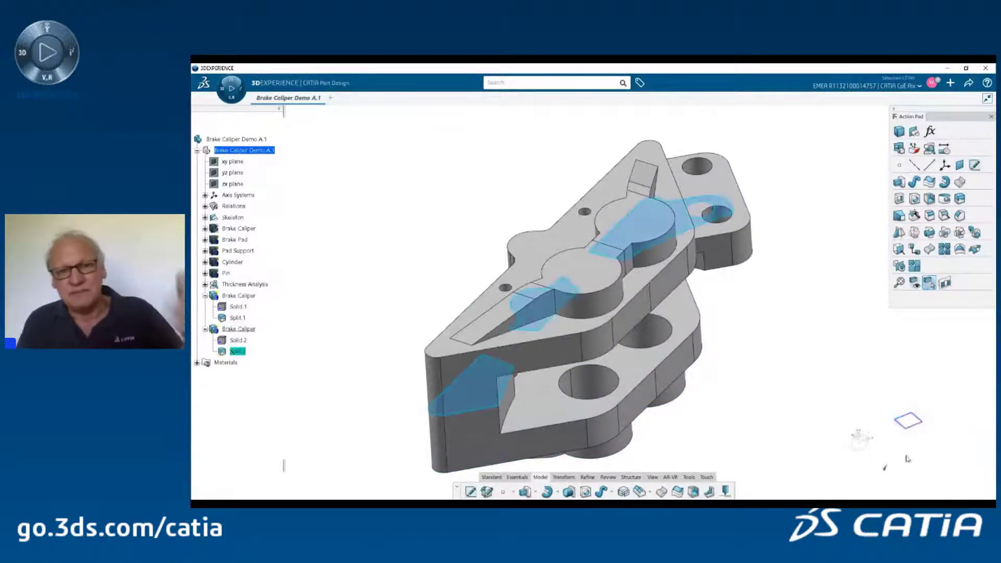
Step: Rename the body of the lower half as Brake Caliper Lower Side
right_click(254, 301)
left_click(291, 115)
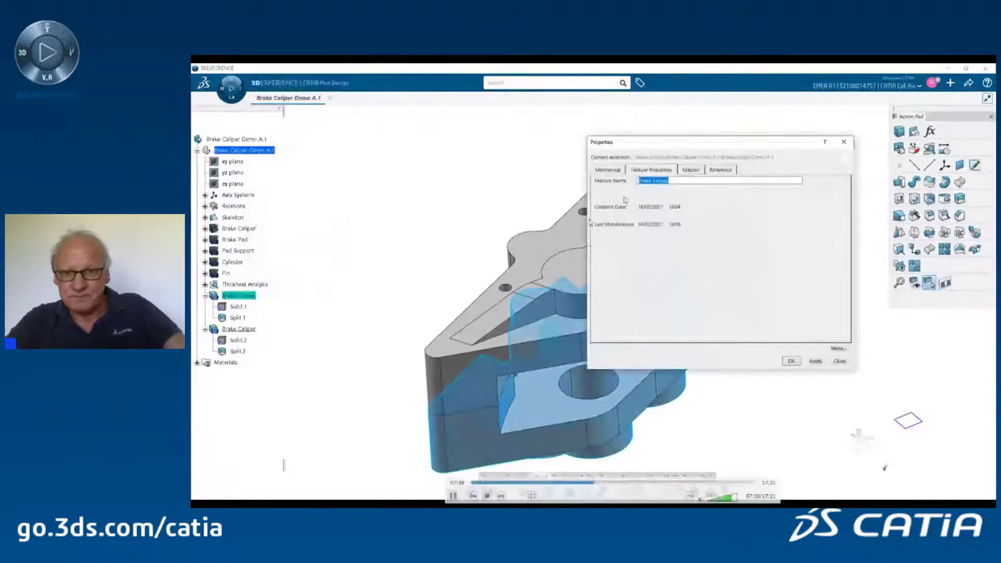
left_click(708, 182)
type("Lower Side")
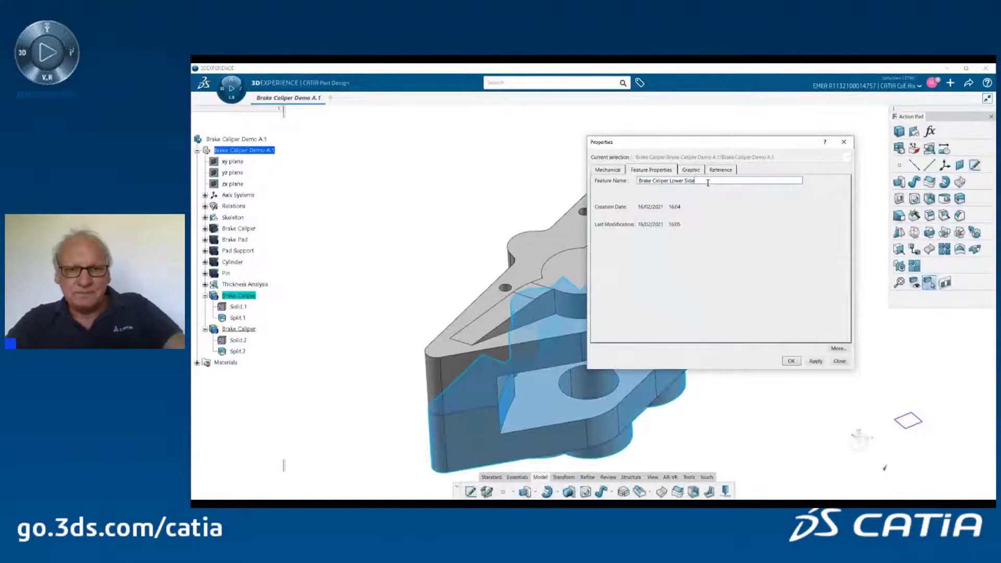
key("Return")
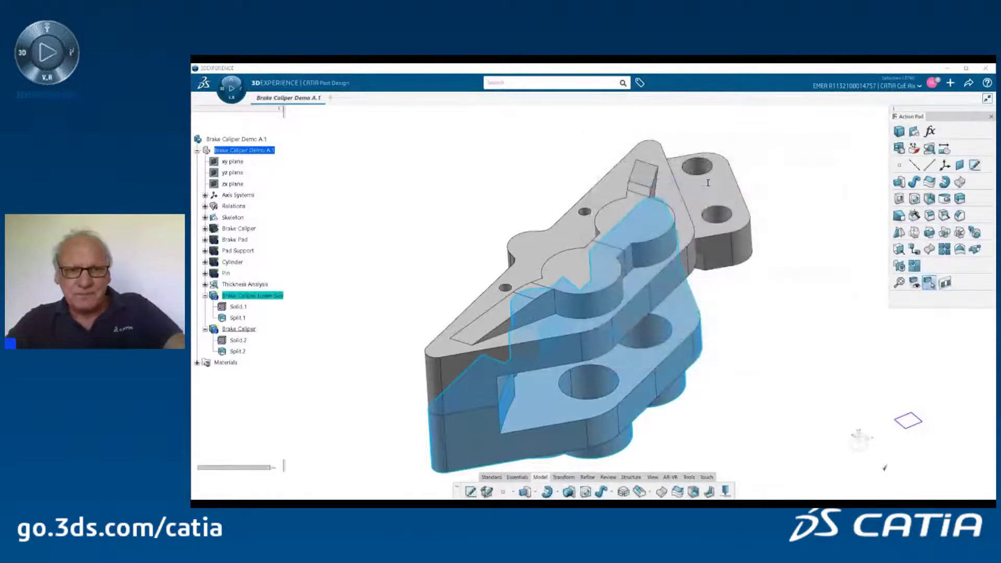
Step: Rename the body of the upper half as Brake Caliper Upper Side
left_click(239, 333)
key("alt+Return")
left_click(677, 181)
type("Upper Side")
key("Return")
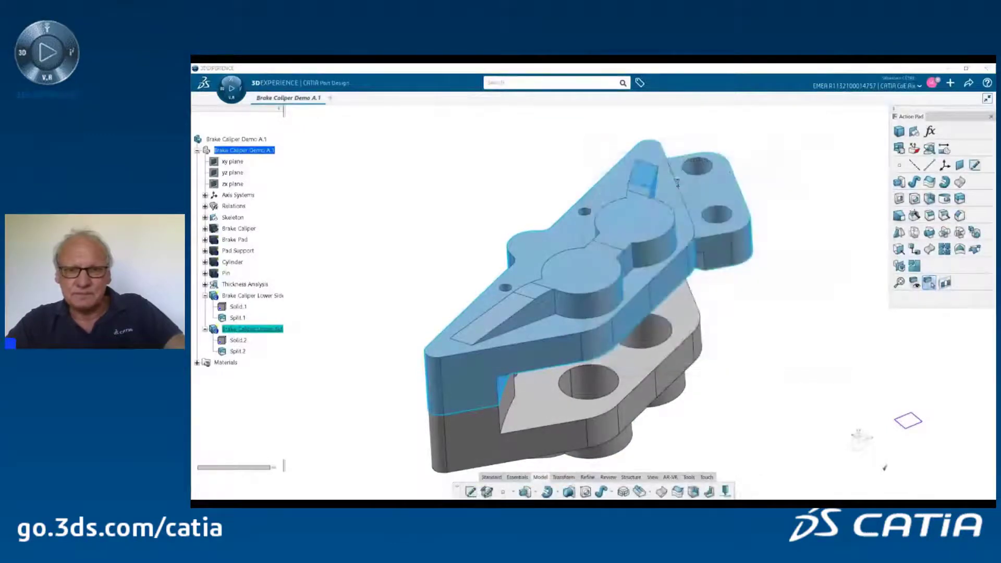
left_click(301, 321)
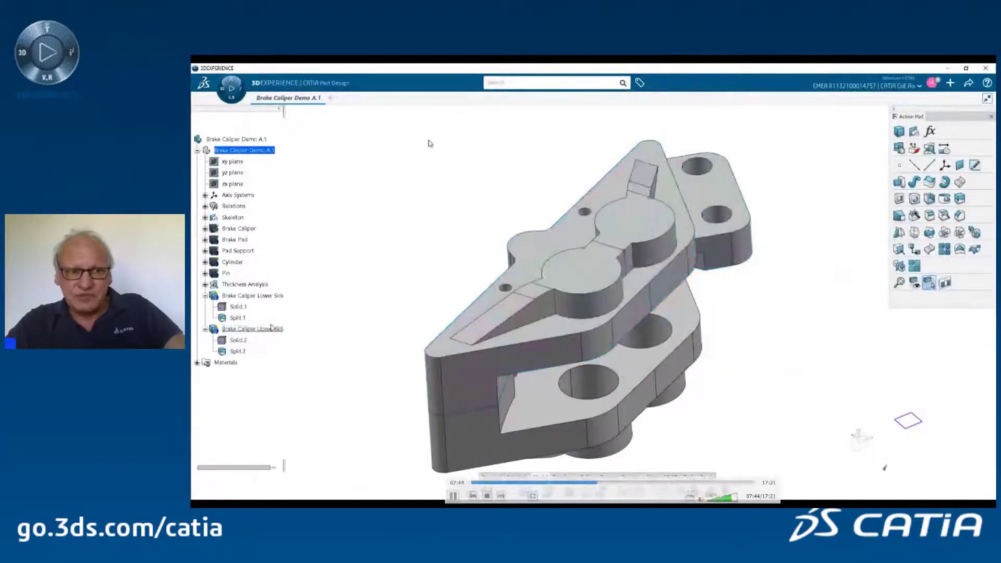
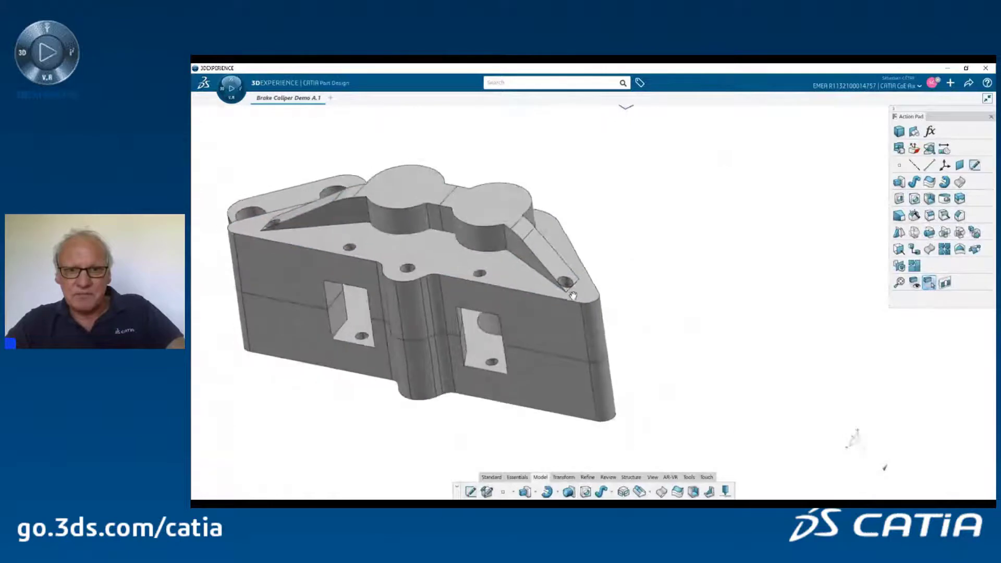
Step: Change the hole at the tip of the caliper's triangular arm to a counterbored Metric_Cap_Screws hole, size M6-Close
middle_click_drag(545, 361, 630, 321)
middle_click_drag(714, 335, 591, 296)
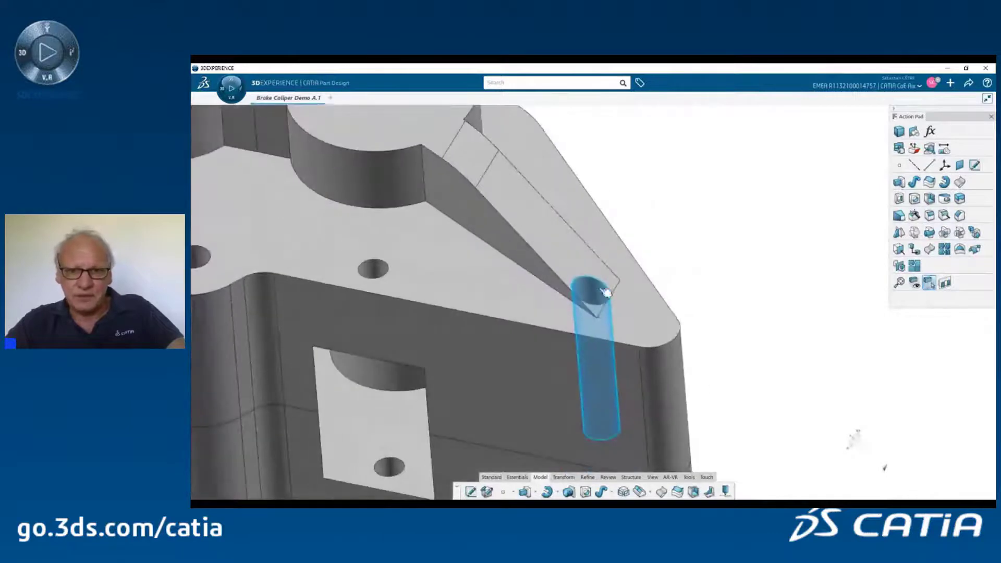
left_click(596, 287)
double_click(595, 287)
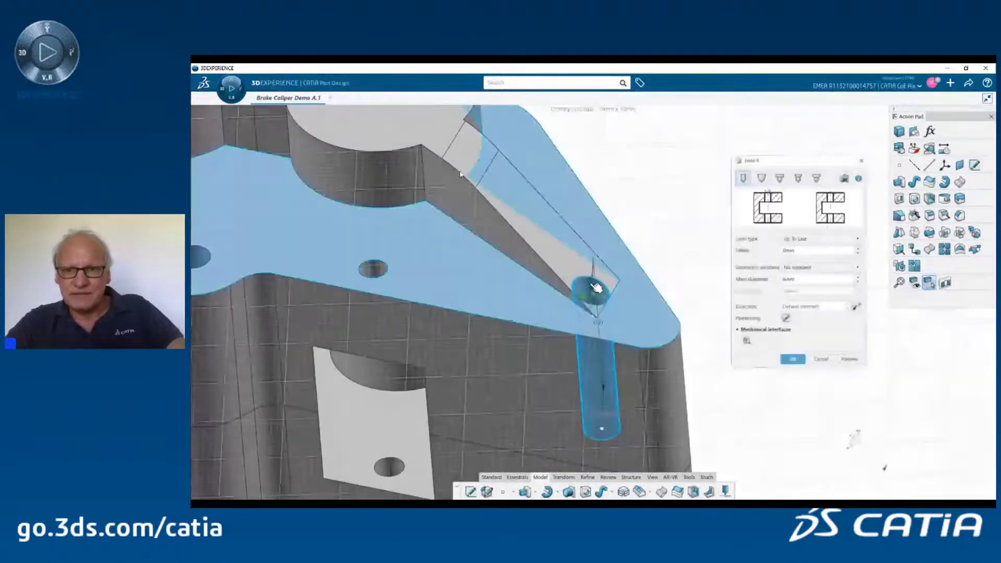
left_click(779, 178)
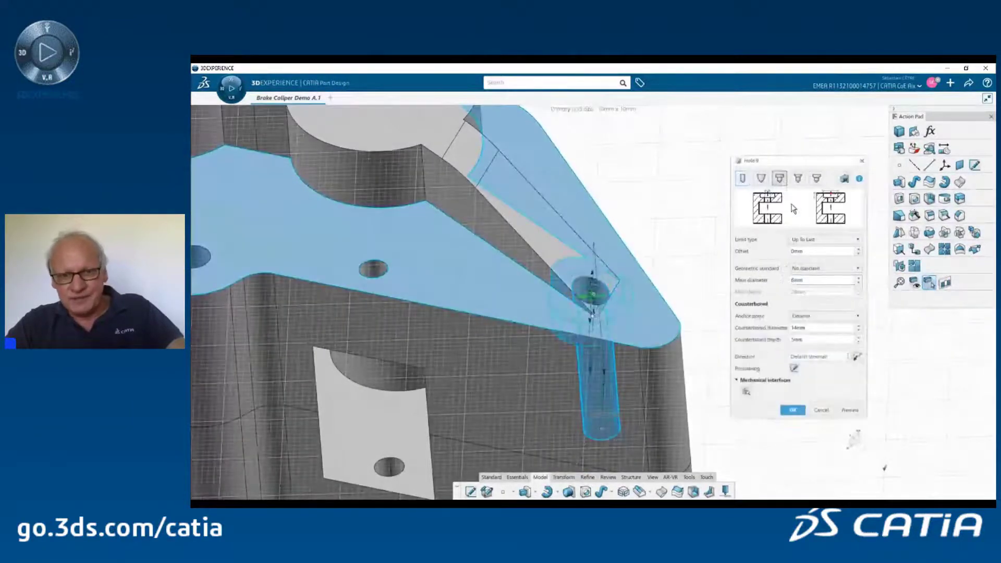
left_click(816, 268)
left_click(812, 286)
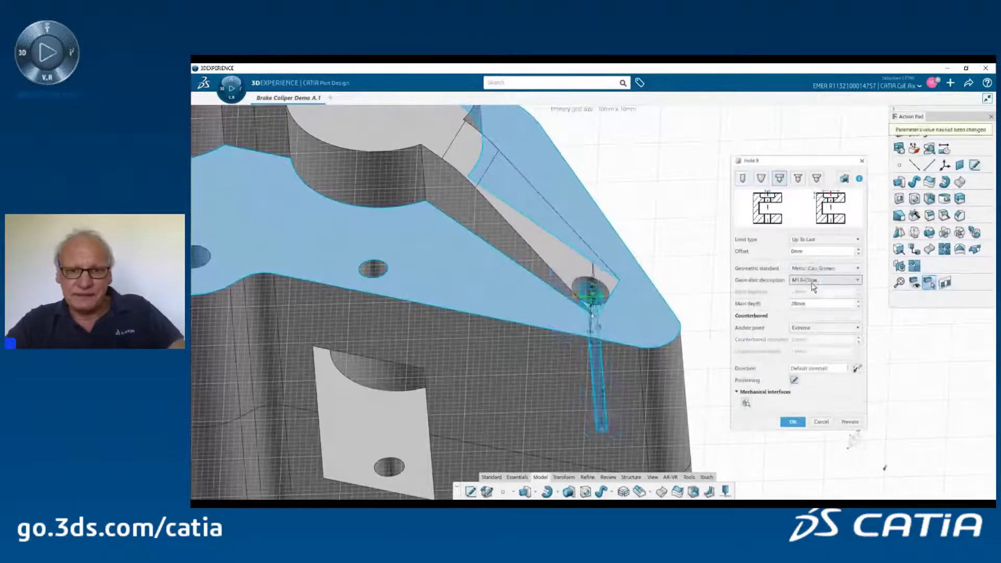
left_click(824, 280)
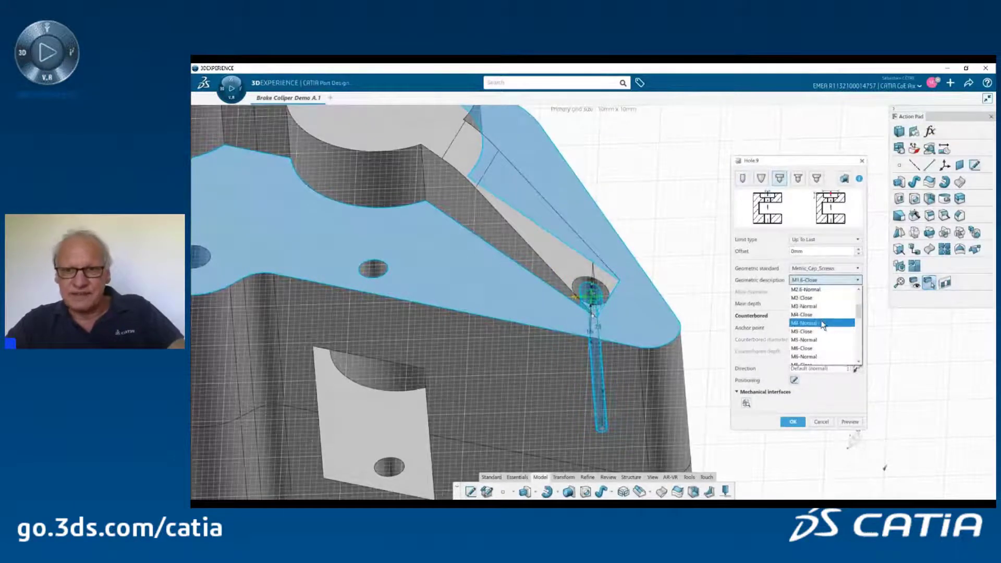
left_click(816, 349)
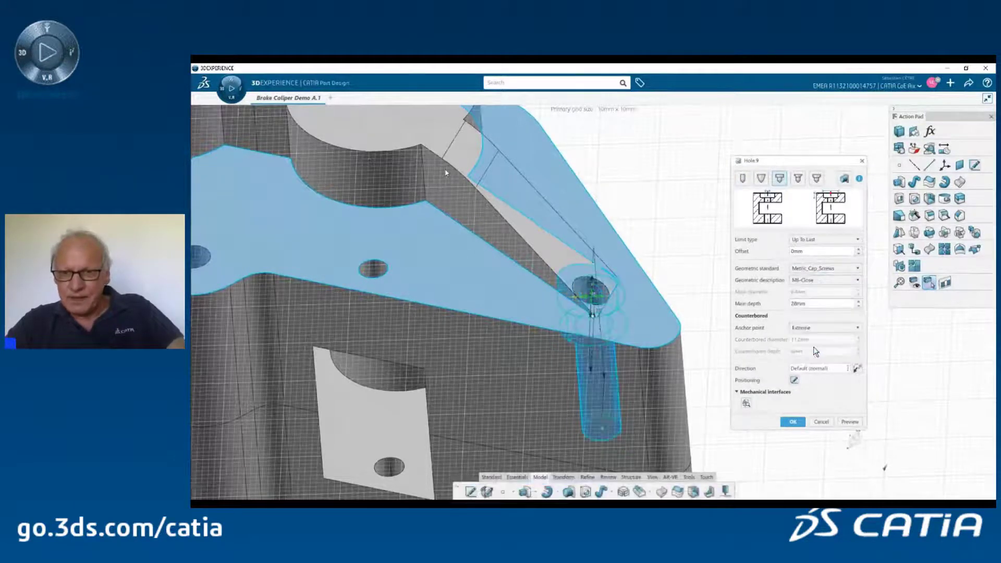
left_click(792, 421)
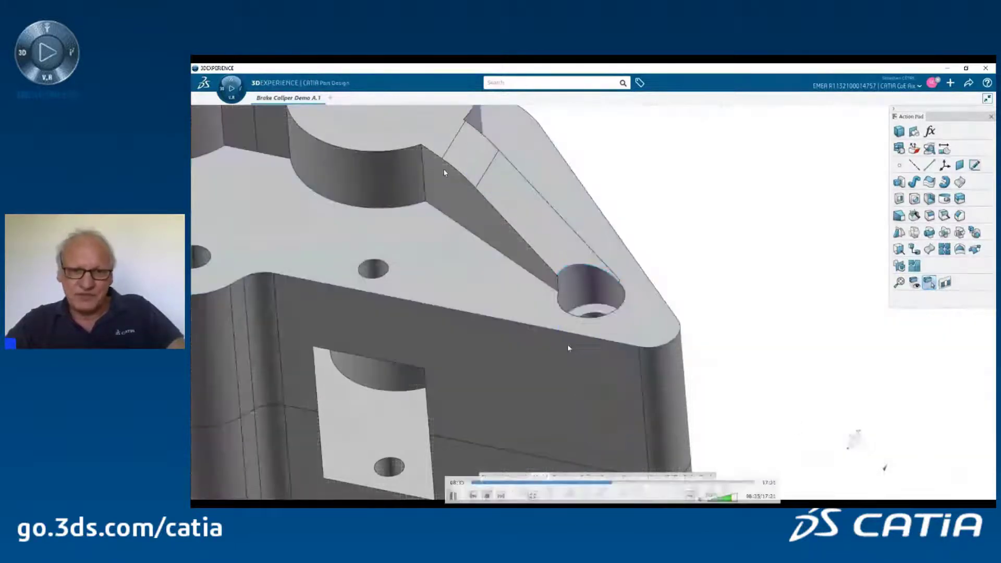
middle_click_drag(573, 346, 583, 390)
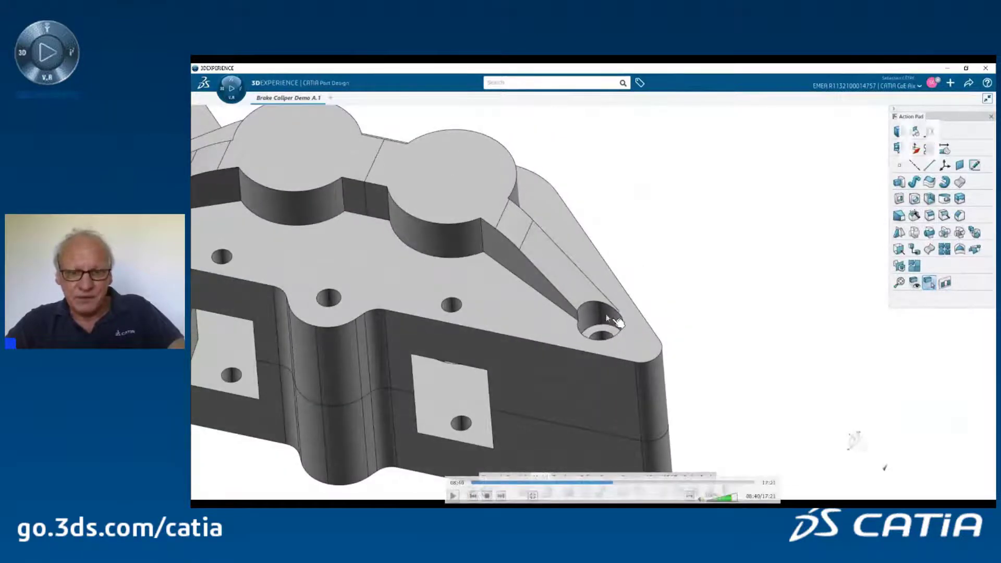
key("space")
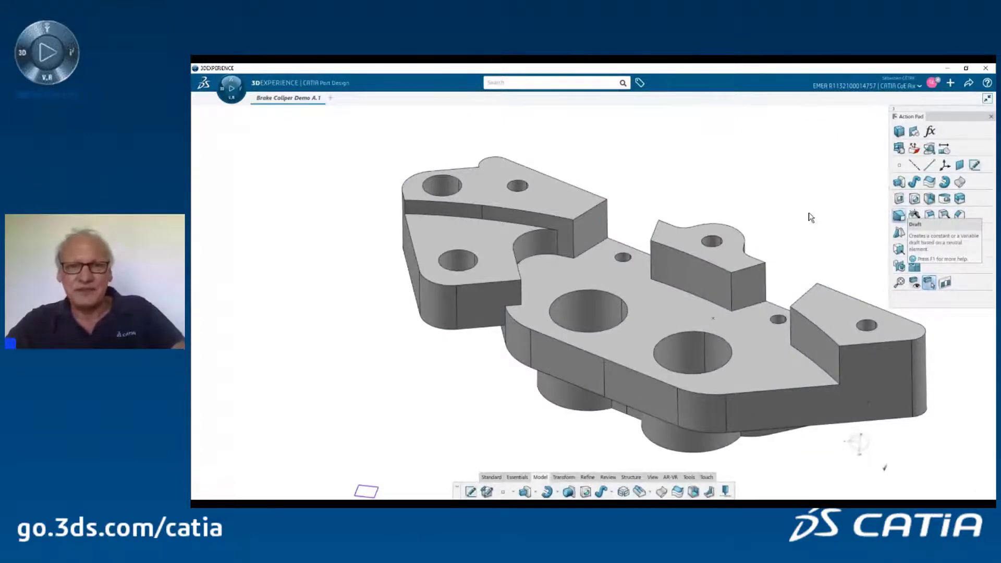
Step: Draft the curved step wall beside the mounting lug by 3 degrees, using the flat inner pocket face as neutral element and pulling direction
left_click(572, 232)
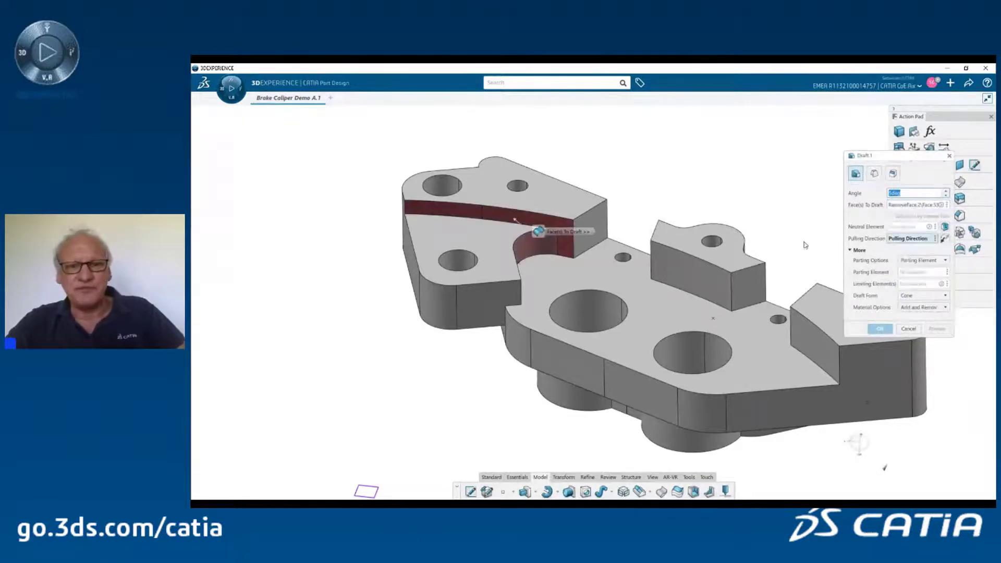
left_click(586, 273)
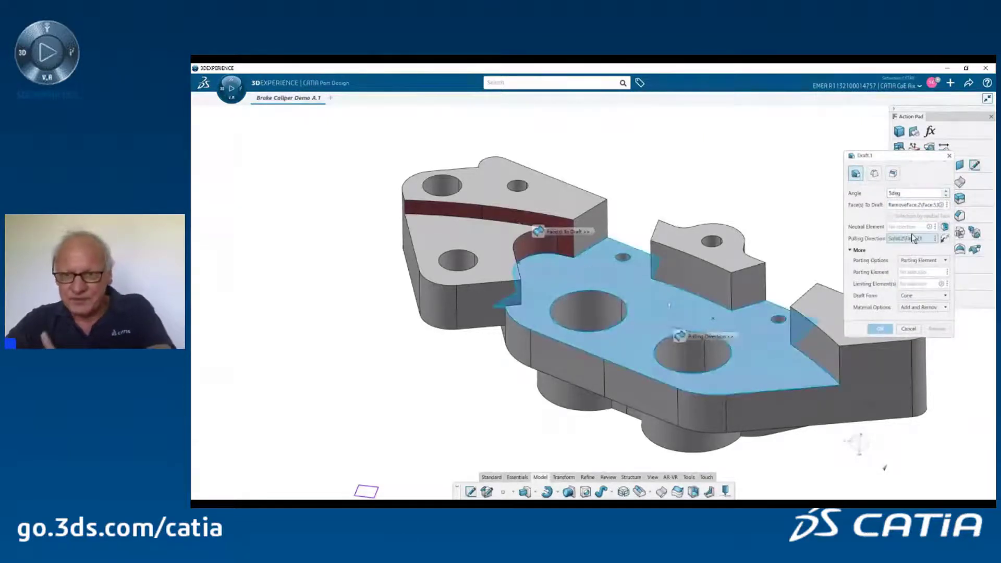
left_click(689, 314)
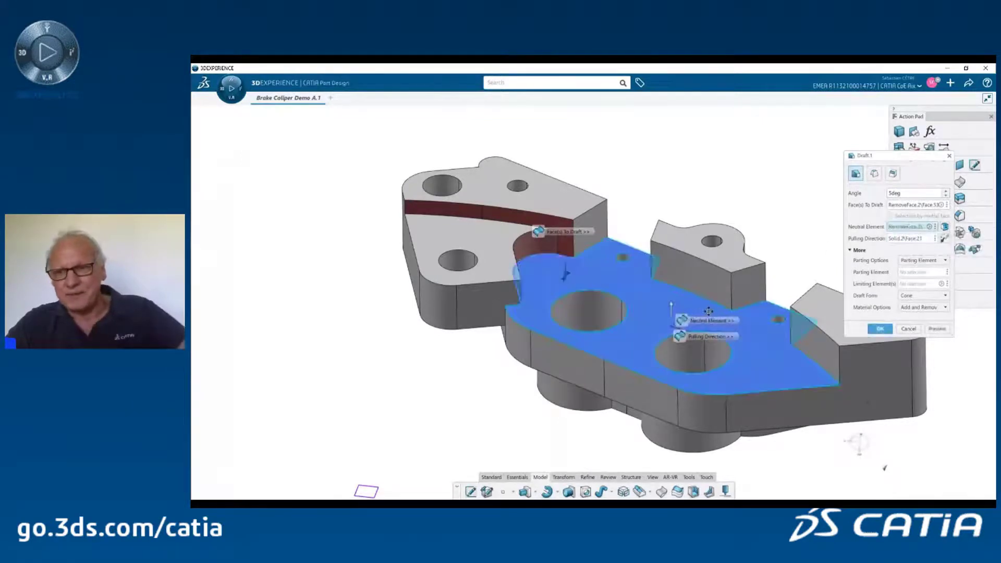
type("3")
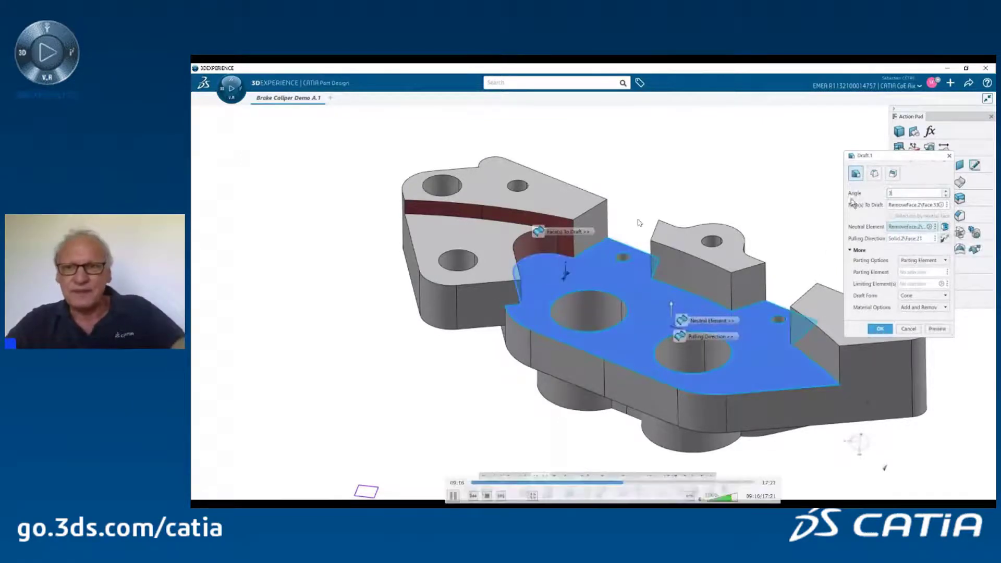
left_click(938, 328)
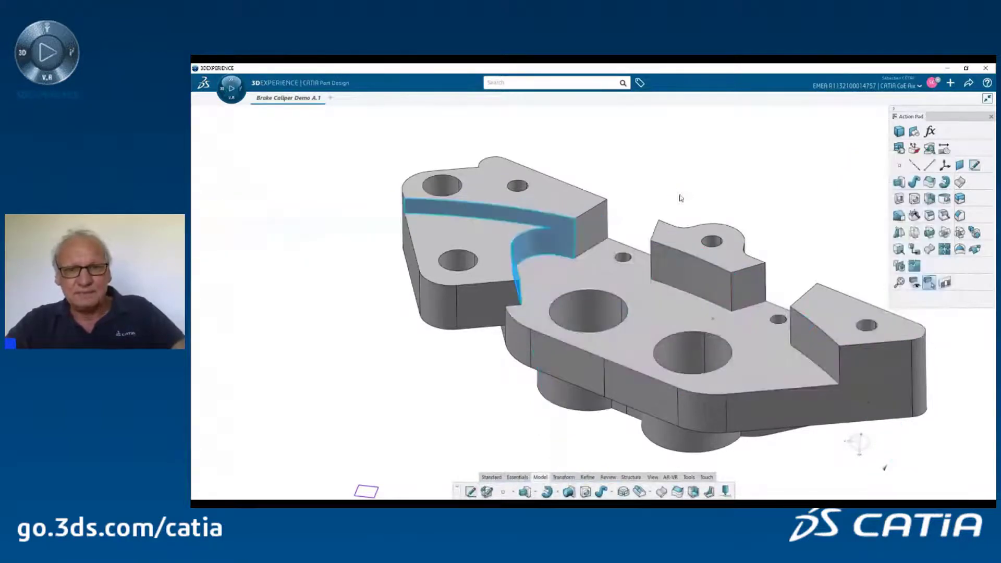
Step: Set up an automatic draft that removes material at 3 degrees, with the flat inner face of the upper half as pulling direction
middle_click_drag(680, 197, 610, 296)
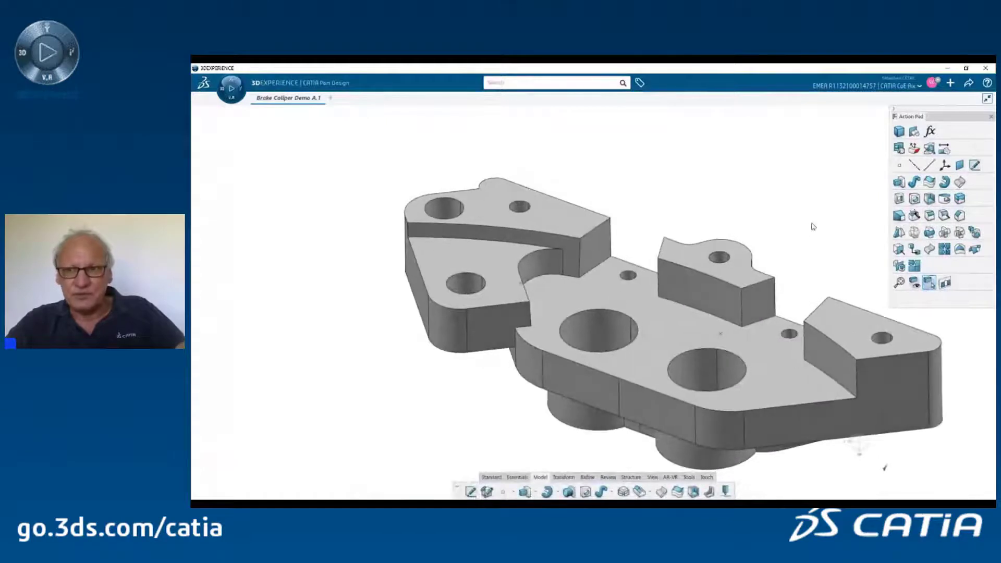
left_click(914, 215)
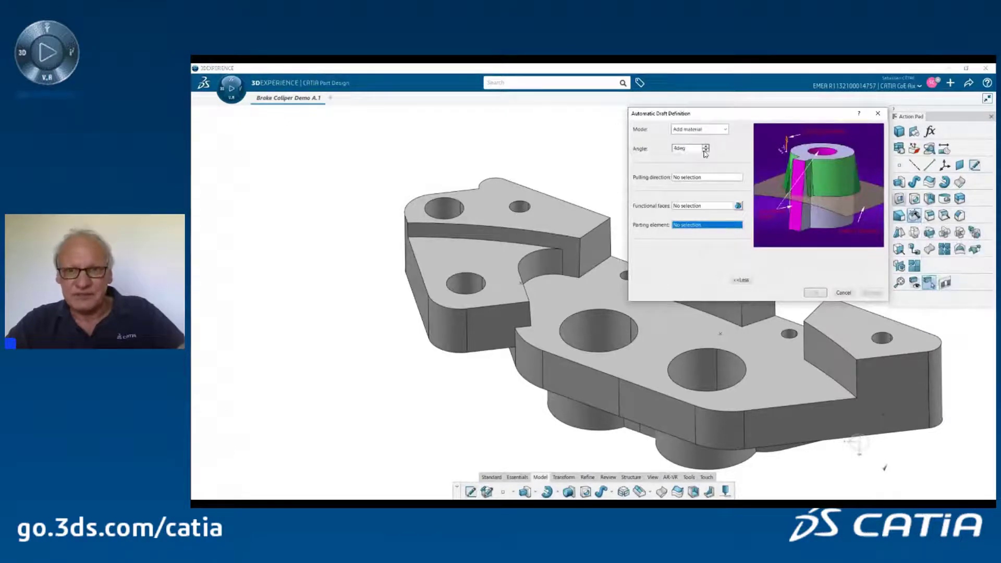
left_click(709, 130)
left_click(696, 151)
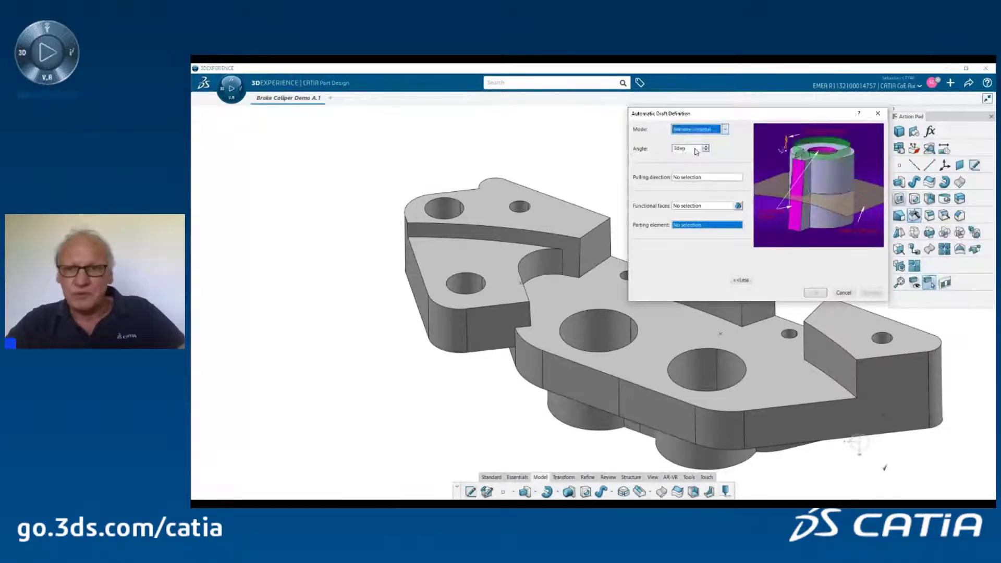
left_click(693, 176)
left_click(605, 289)
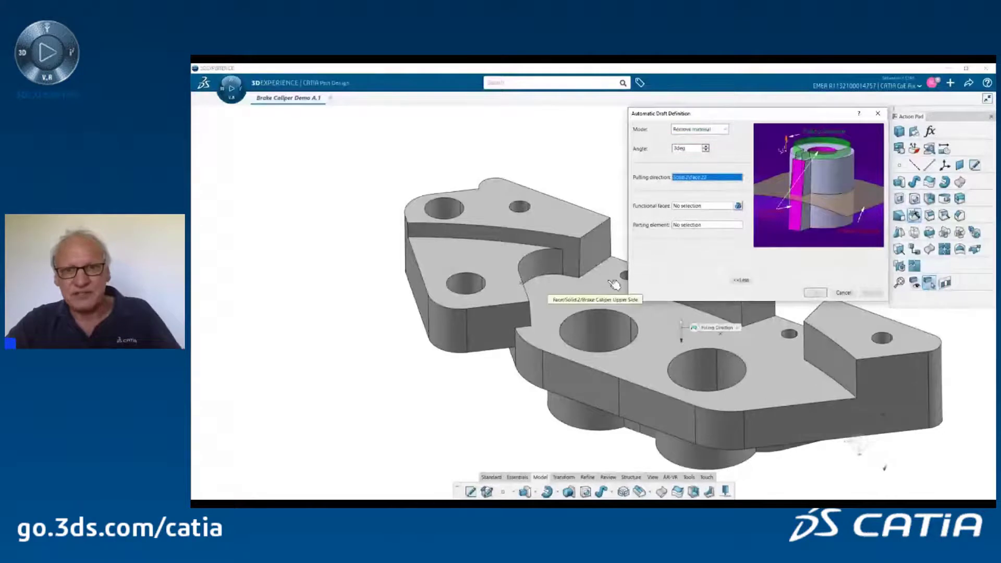
Step: Pick the walls of the two mounting lug holes and the smaller screw holes as functional faces of the automatic draft
left_click(686, 207)
middle_click_drag(558, 282, 557, 360)
left_click(457, 315)
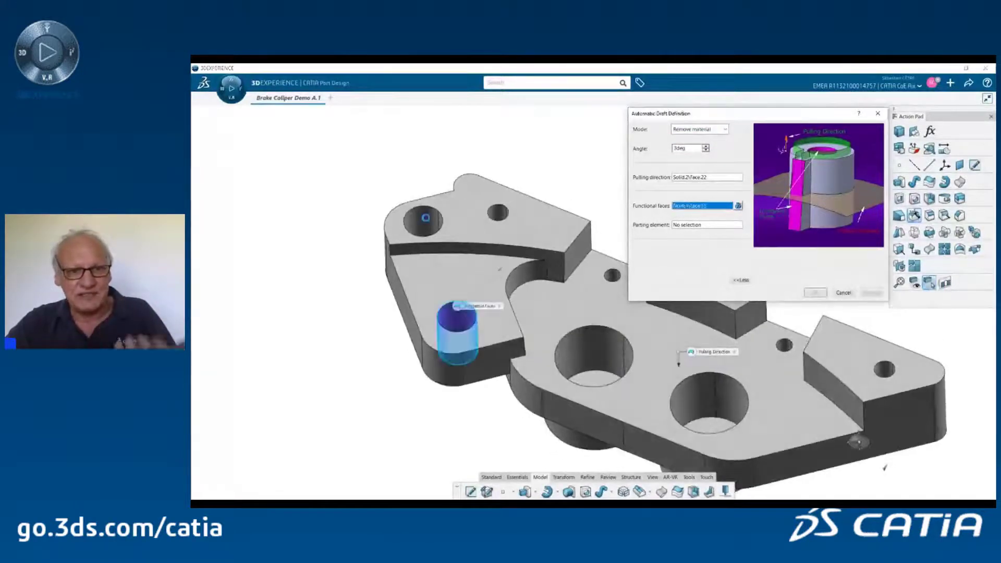
left_click(426, 222)
left_click(498, 213)
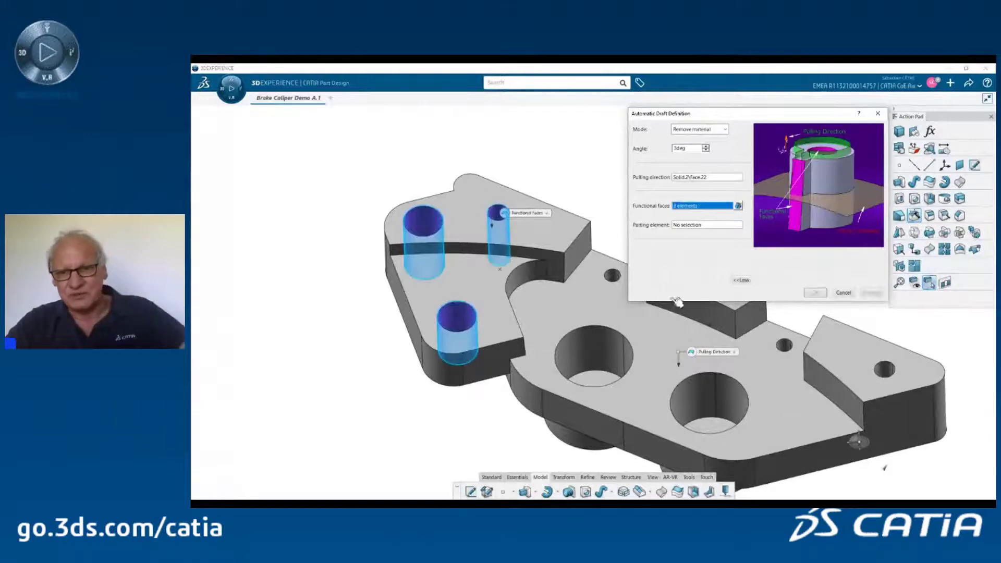
left_click(612, 275)
left_click(787, 346)
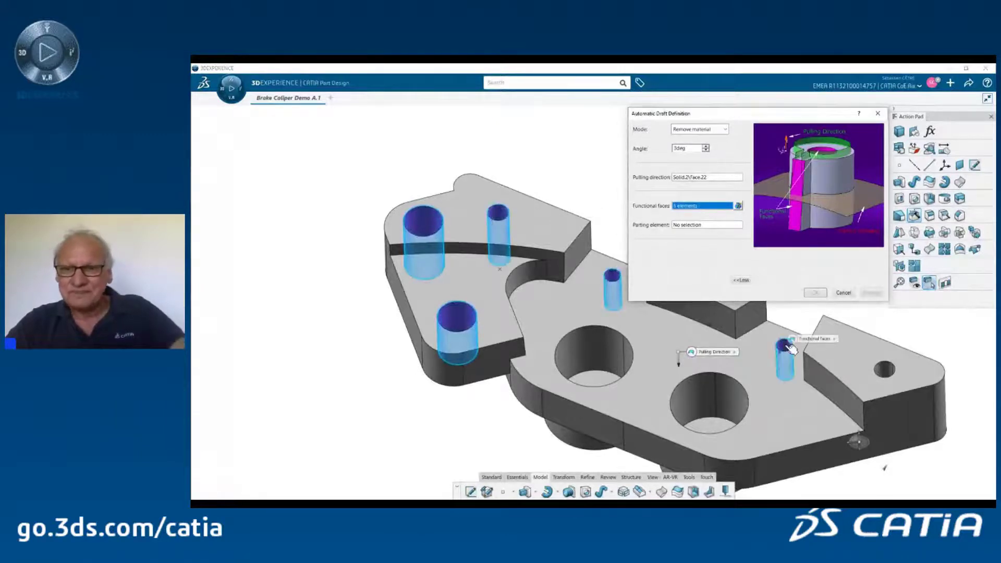
left_click(885, 369)
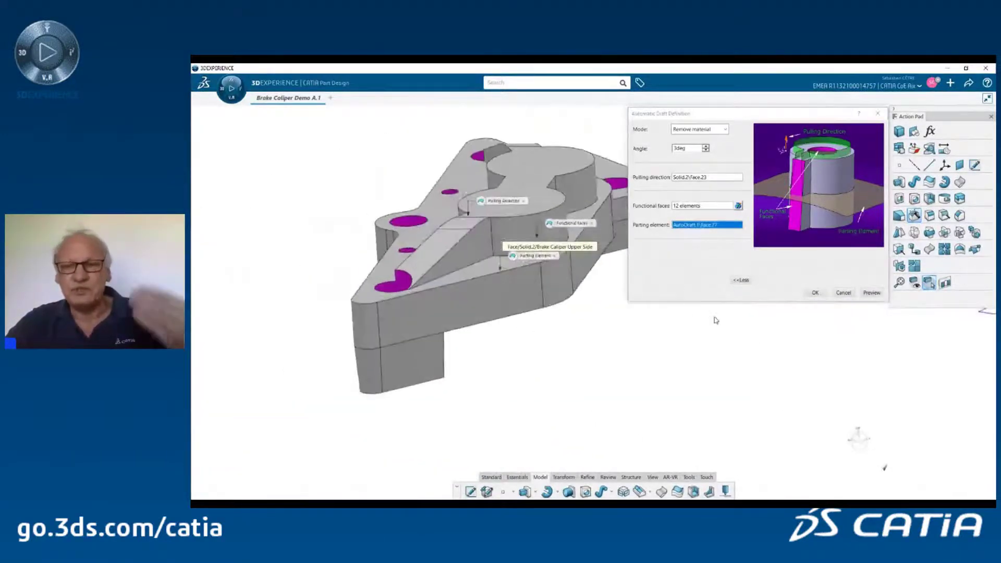
Step: Apply the second 3-degree automatic draft, with its 12 functional faces and parting element, and run a Draft Analysis on the part
left_click(815, 293)
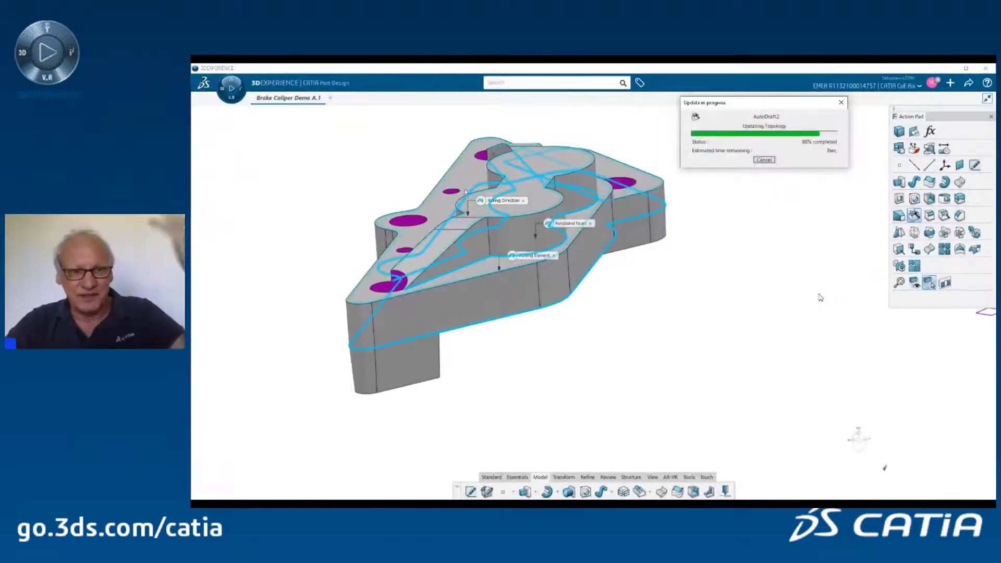
left_click(913, 148)
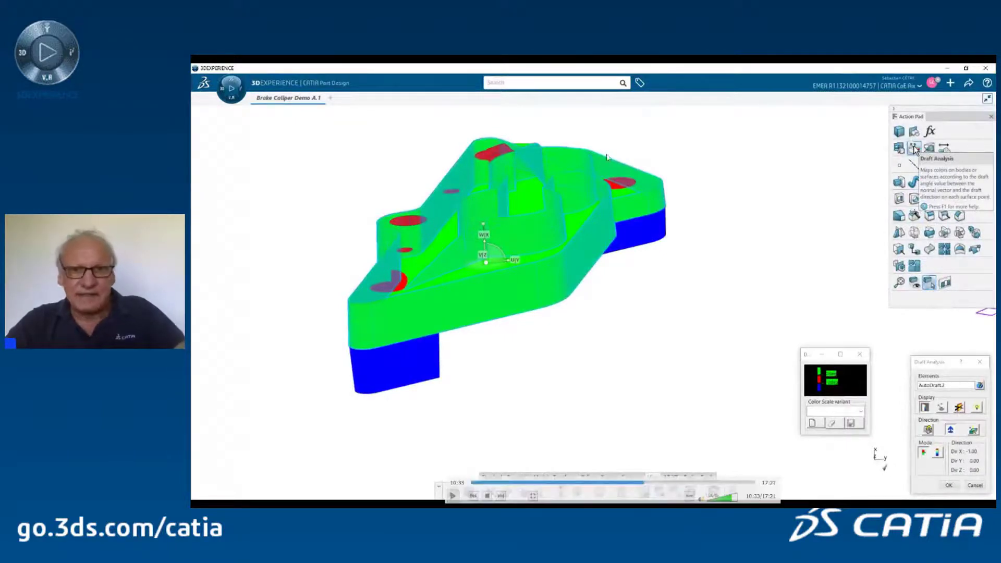
key("space")
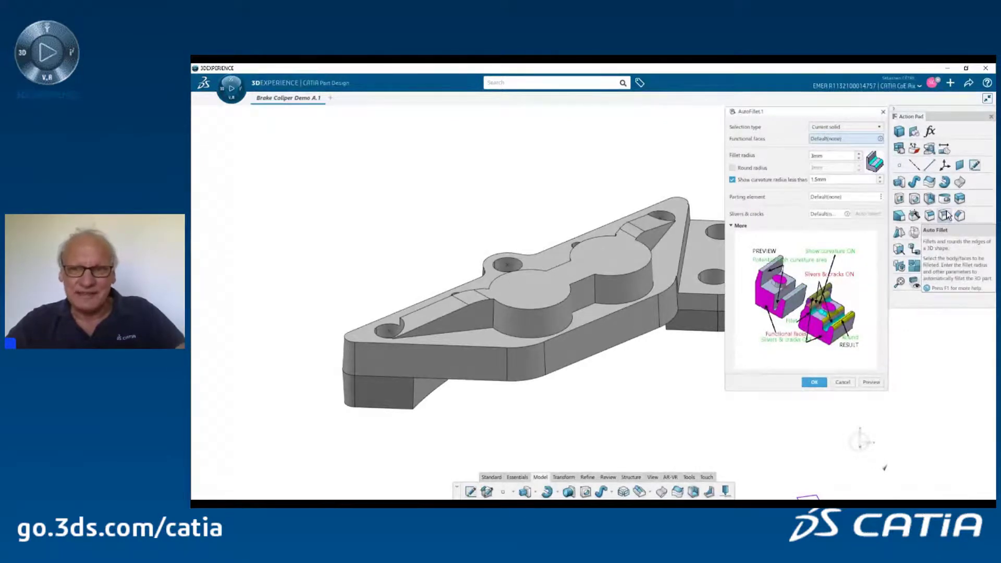
Step: Pick the two lug holes, the counterbored hole at the arm tip and the nearby small hole as functional faces for the Auto Fillet
middle_click_drag(707, 297, 573, 292)
left_click(571, 266)
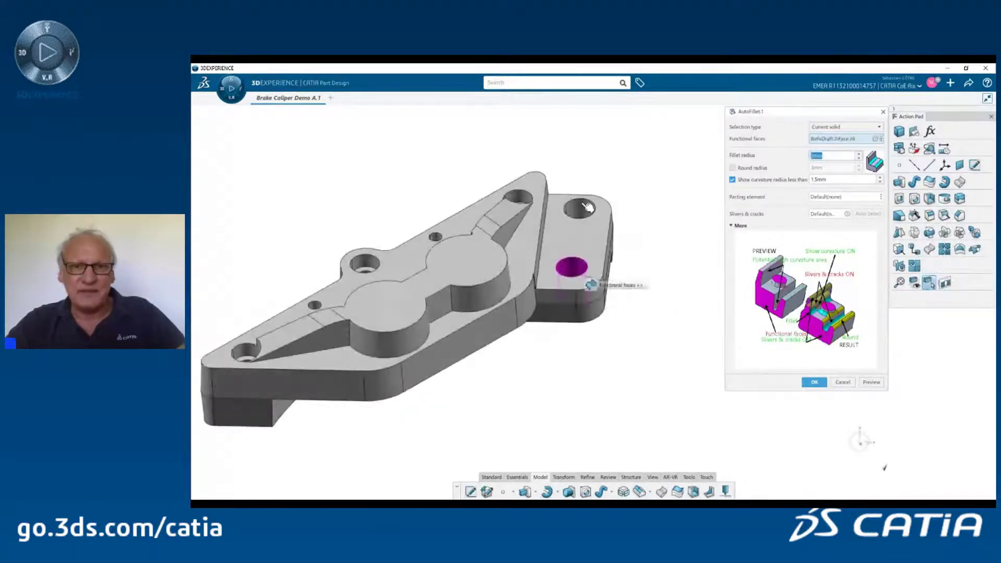
left_click(585, 207)
scroll(523, 370, "up", 6)
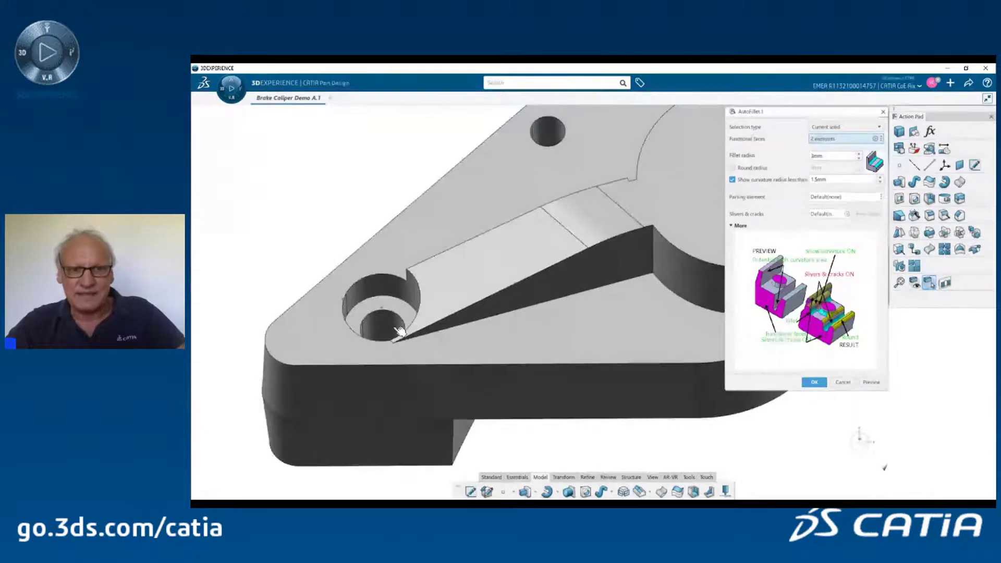
left_click(402, 310)
scroll(559, 171, "down", 5)
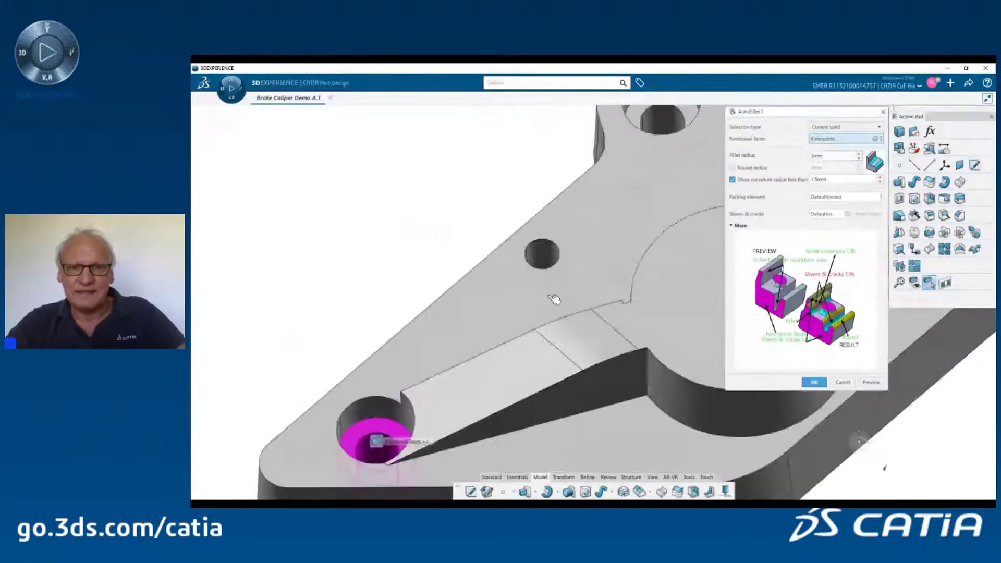
left_click(542, 254)
Step: Add the middle counterbored hole, the second small hole and the counterbored hole at the opposite tip to the Auto Fillet's functional faces
middle_click_drag(655, 259, 563, 412)
left_click(565, 276)
left_click(591, 258)
middle_click_drag(663, 257, 521, 263)
left_click(495, 264)
middle_click_drag(716, 141, 606, 241)
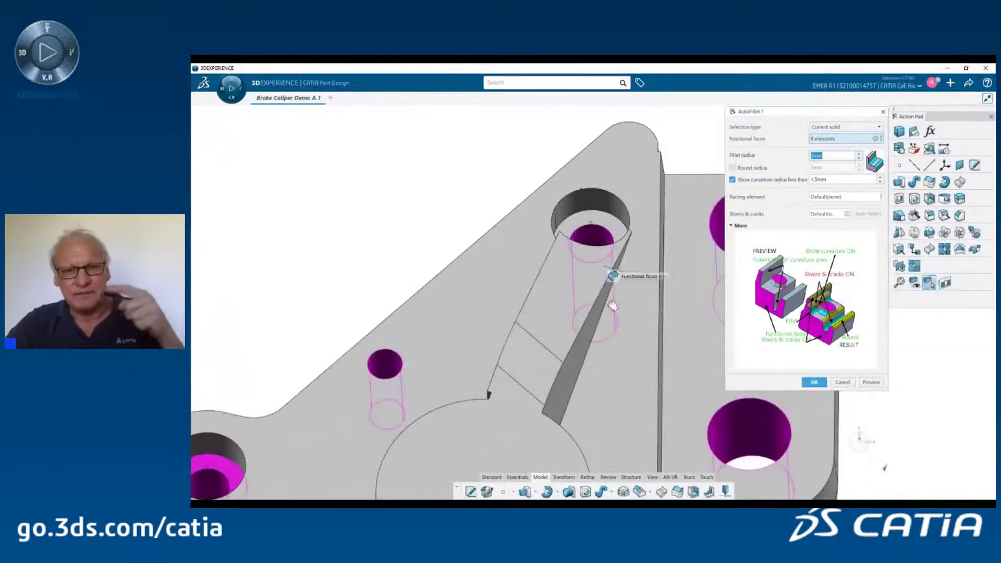
left_click(614, 230)
Step: Add the three raised flat mating faces on the underside as functional faces and apply the Auto Fillet with 1 mm fillet and curvature radii
middle_click_drag(614, 230, 573, 409)
left_click(438, 360)
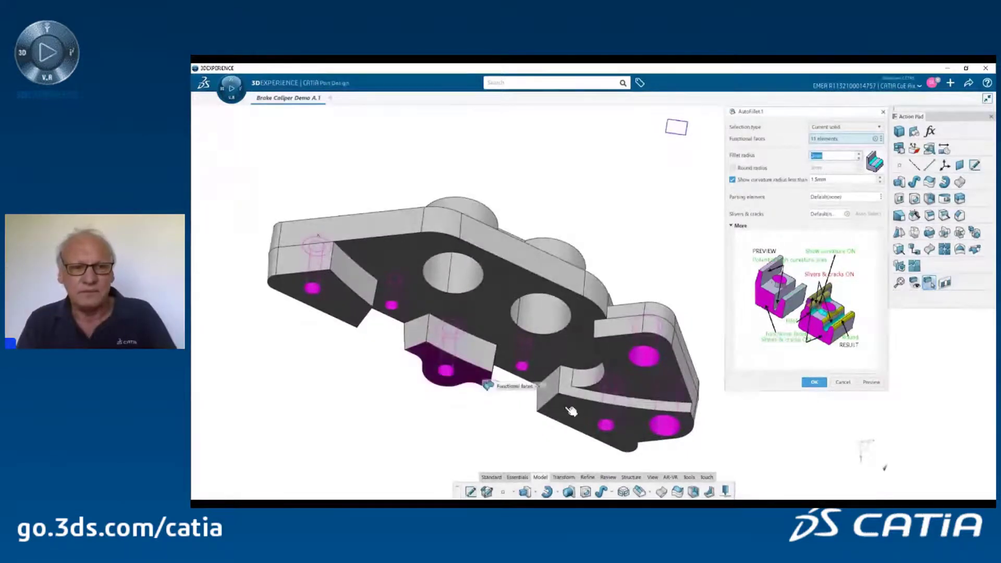
left_click(572, 412)
left_click(344, 313)
type("1")
key("Return")
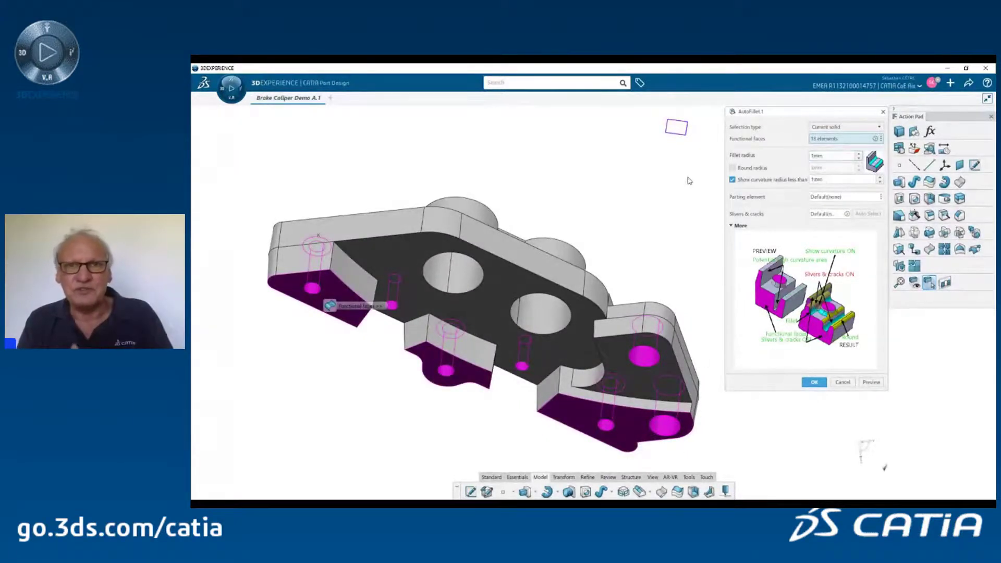
left_click(818, 384)
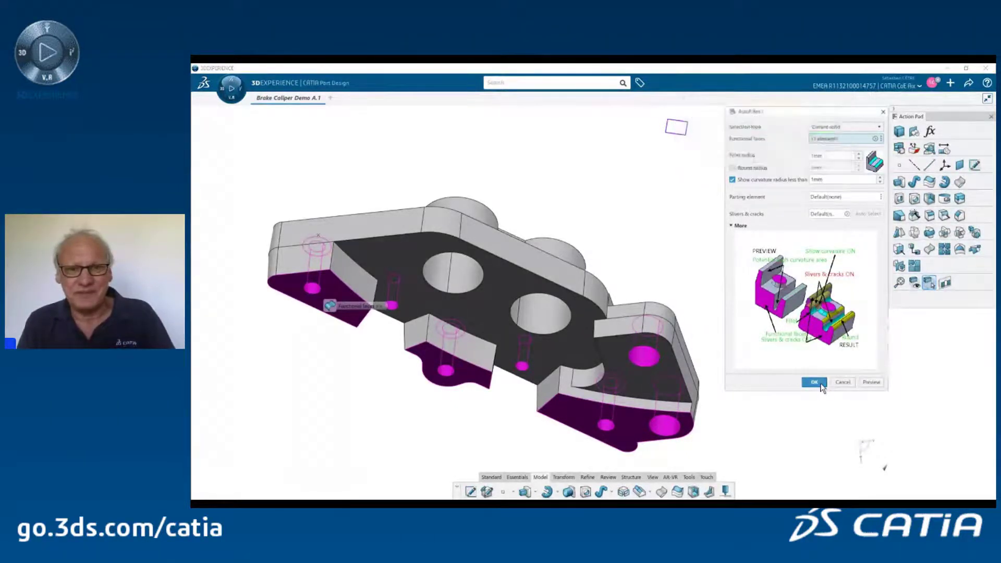
Step: Switch the model display to shading with edges without smooth edges
mouse_move(519, 373)
middle_mouse_down()
mouse_move(571, 415)
mouse_move(576, 367)
mouse_move(644, 374)
mouse_move(632, 385)
middle_mouse_up()
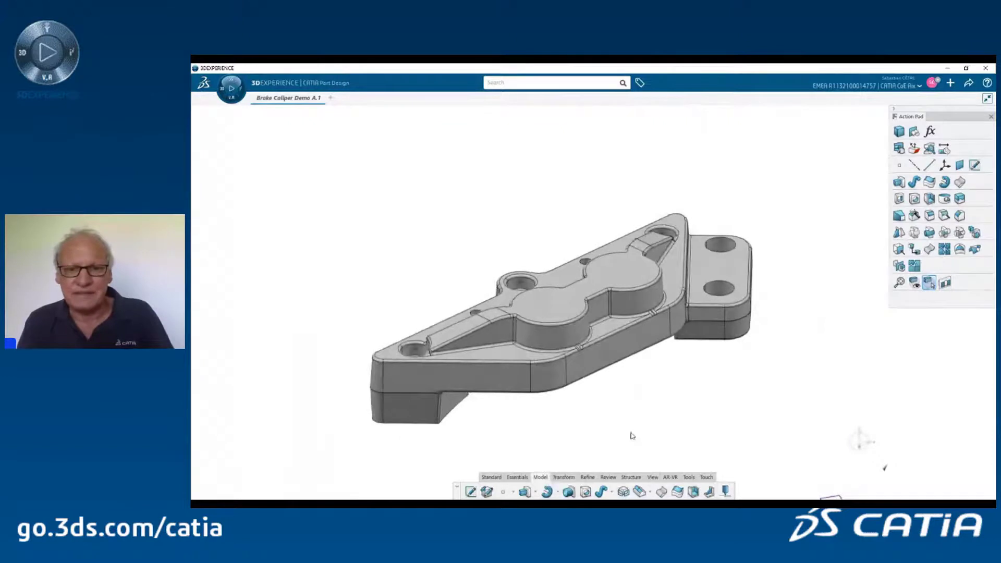
left_click(653, 477)
left_click(632, 491)
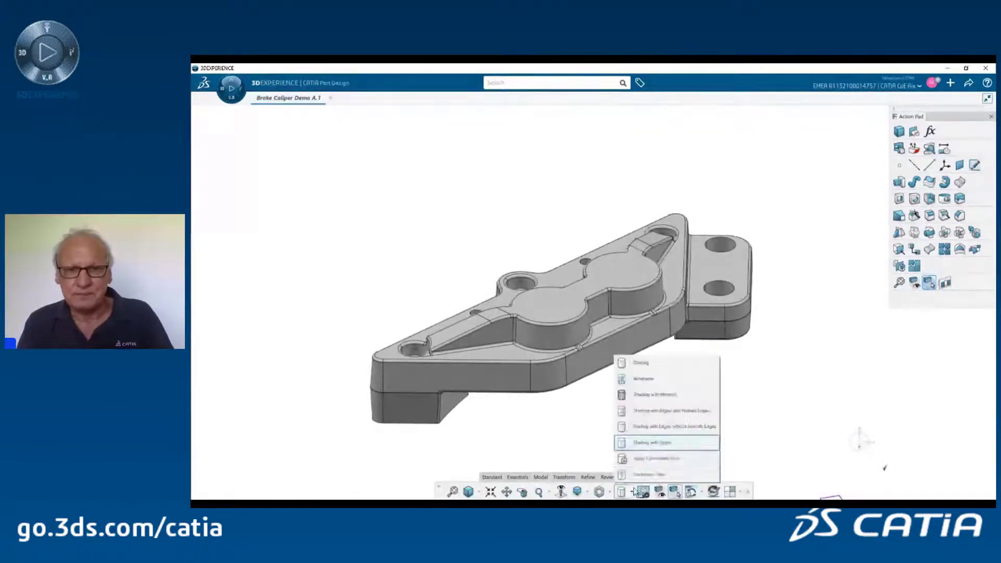
left_click(661, 429)
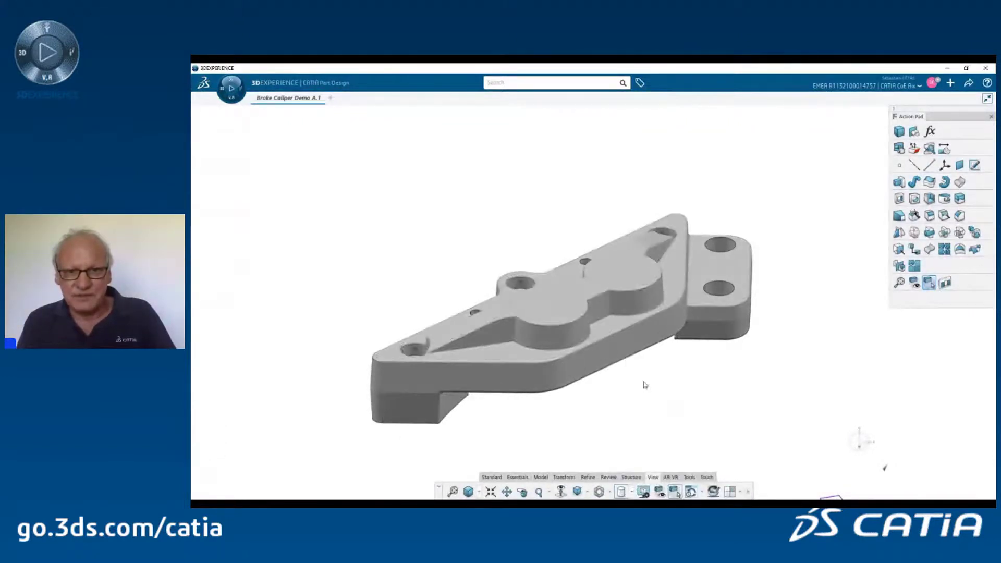
Step: Sketch the text "Brake Caliper Upper Side" in 3.5 mm Arial on the flat top face of the two piston bosses
left_click(556, 308)
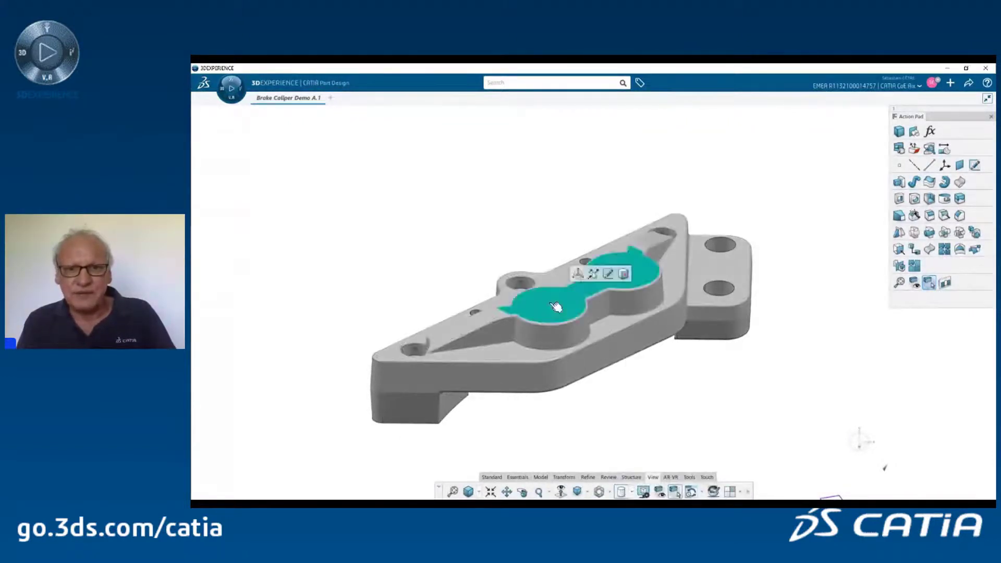
left_click(607, 274)
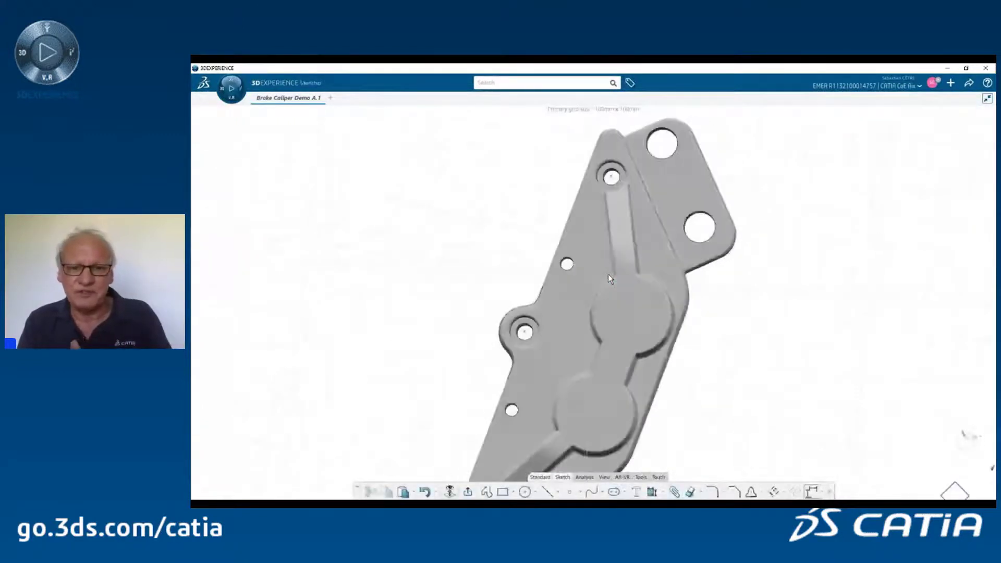
left_click(635, 491)
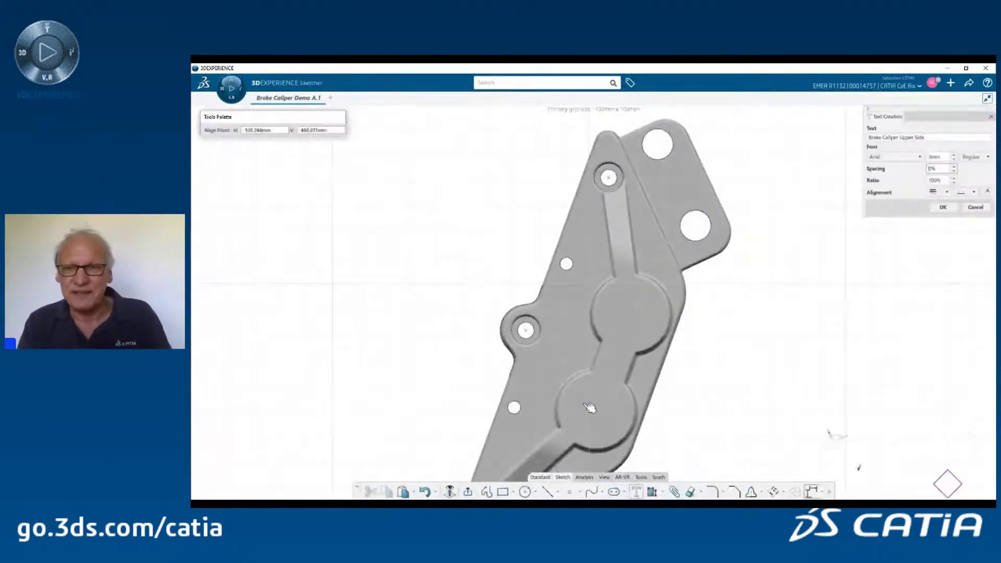
left_click(599, 403)
middle_click_drag(599, 404, 580, 365)
left_click(954, 155)
left_click(954, 155)
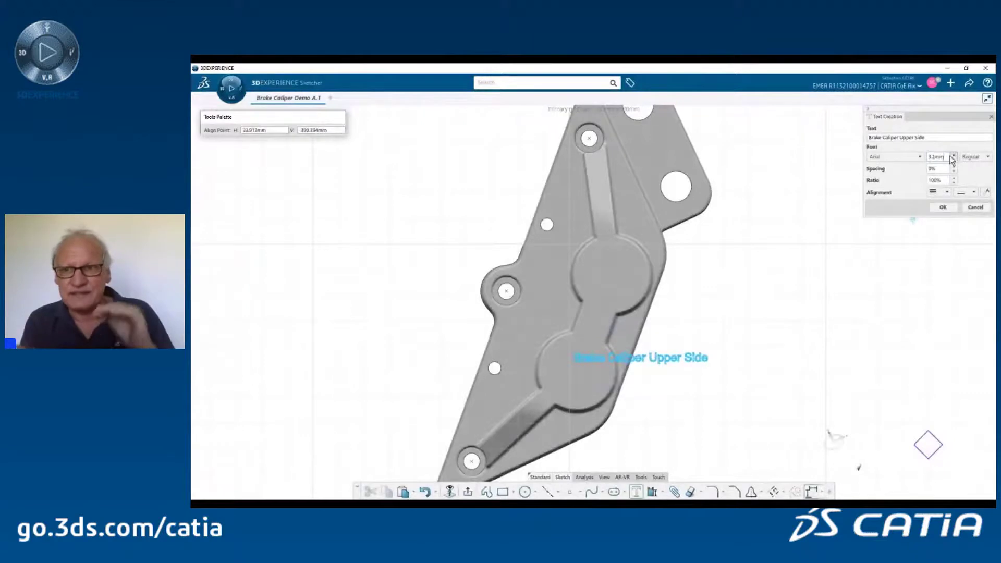
left_click(942, 207)
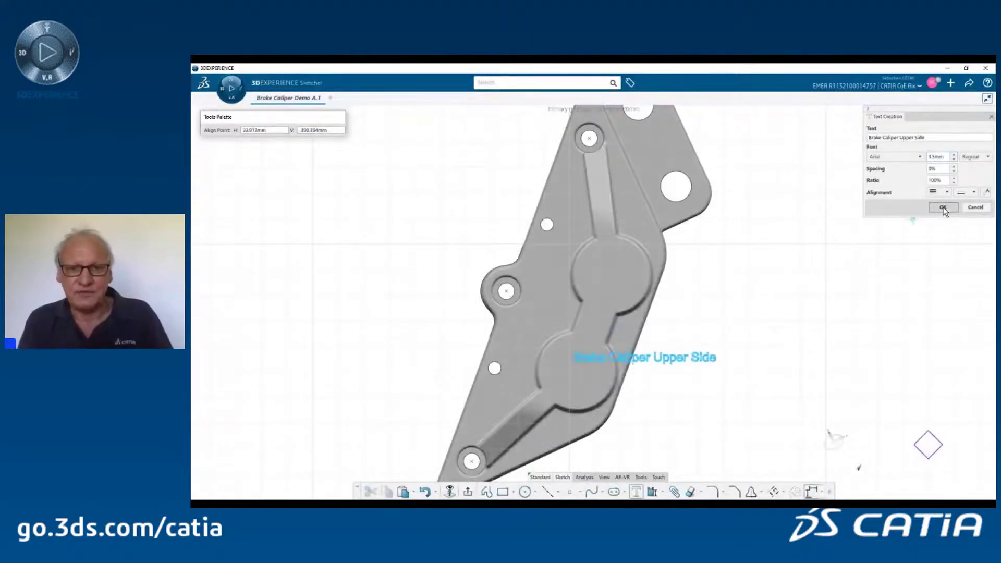
Step: Add a distance constraint between the sketched text and the straight edge joining the two piston bosses
middle_click_drag(703, 416, 626, 414)
scroll(603, 353, "up", 6)
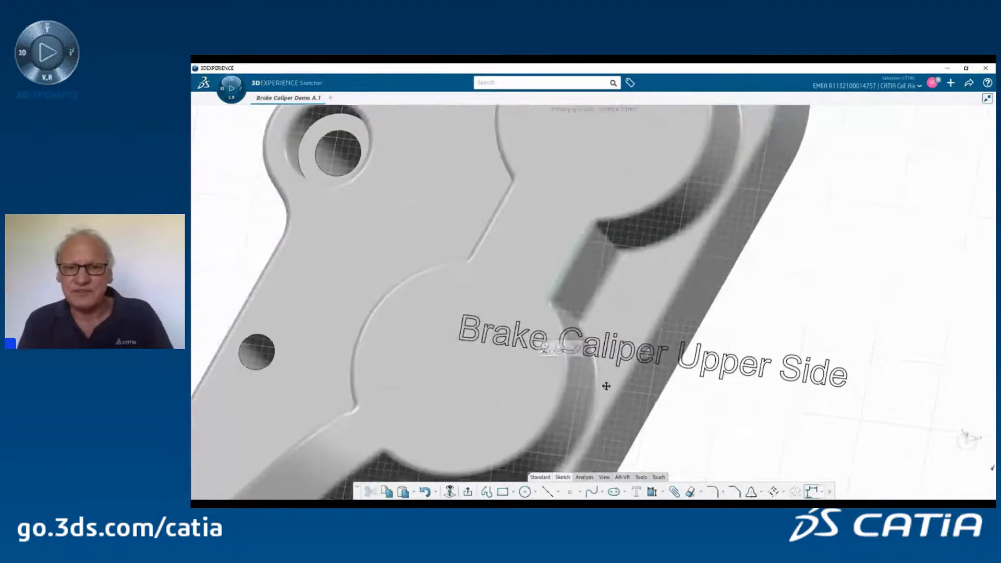
scroll(607, 396, "up", 4)
left_click(617, 414)
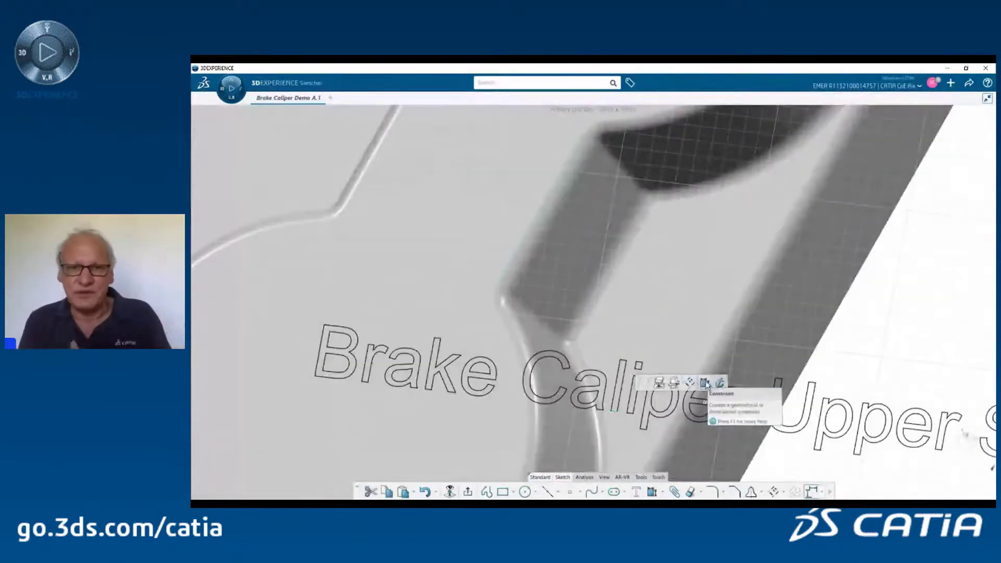
right_click(660, 330)
left_click(680, 337)
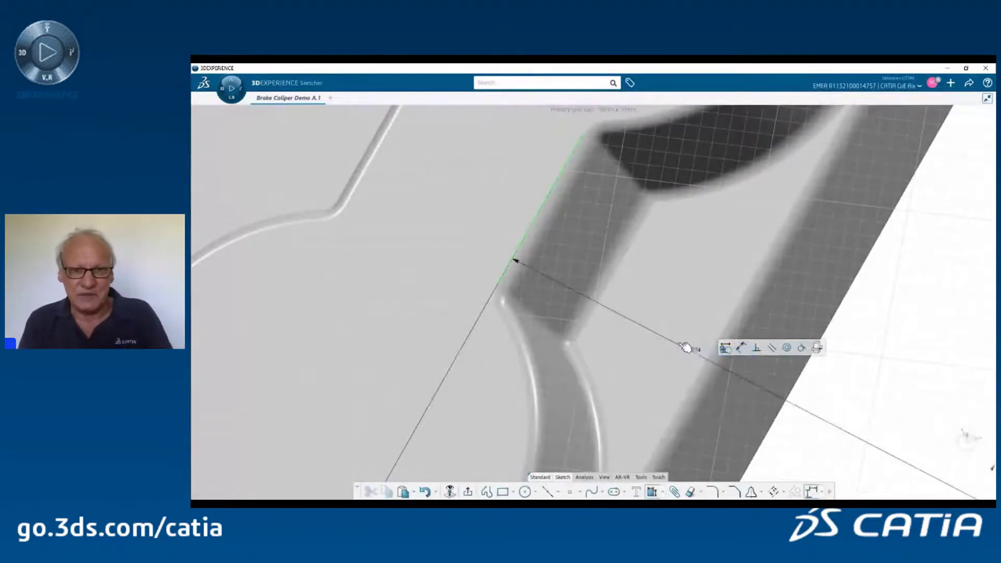
scroll(671, 305, "down", 6)
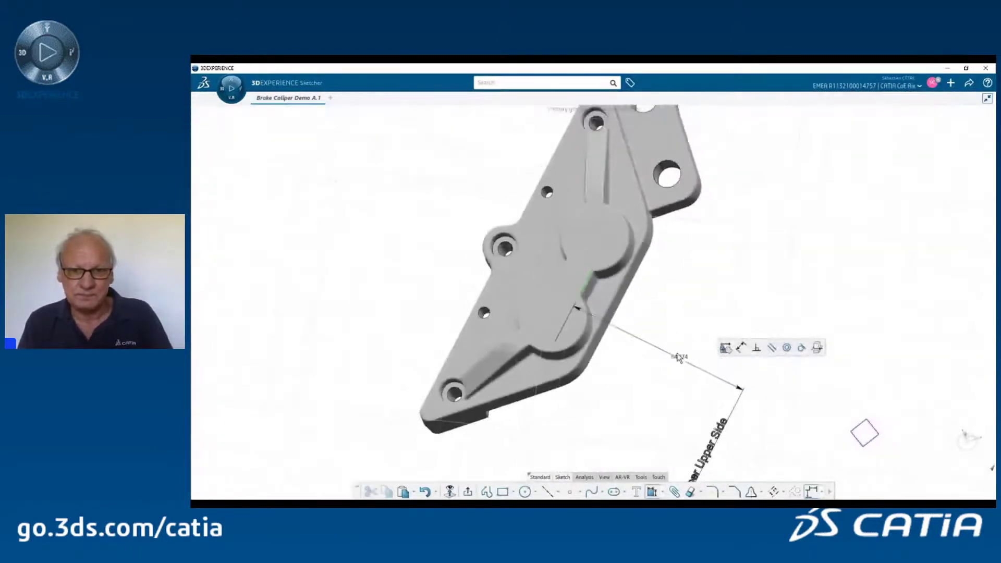
Step: Swap the text's distance constraint to the other side of the edge and set it to 5 mm
double_click(679, 321)
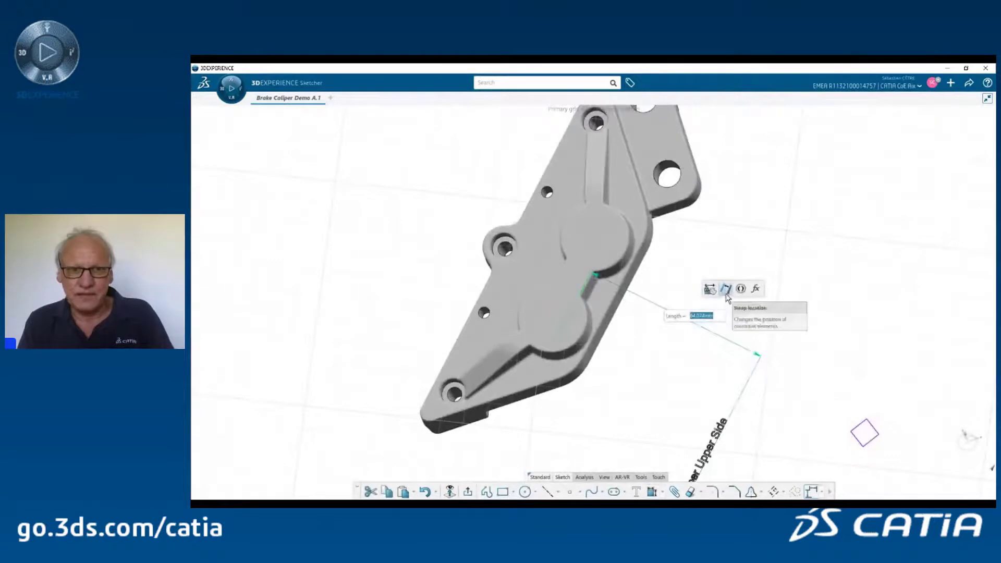
key("Return")
double_click(558, 261)
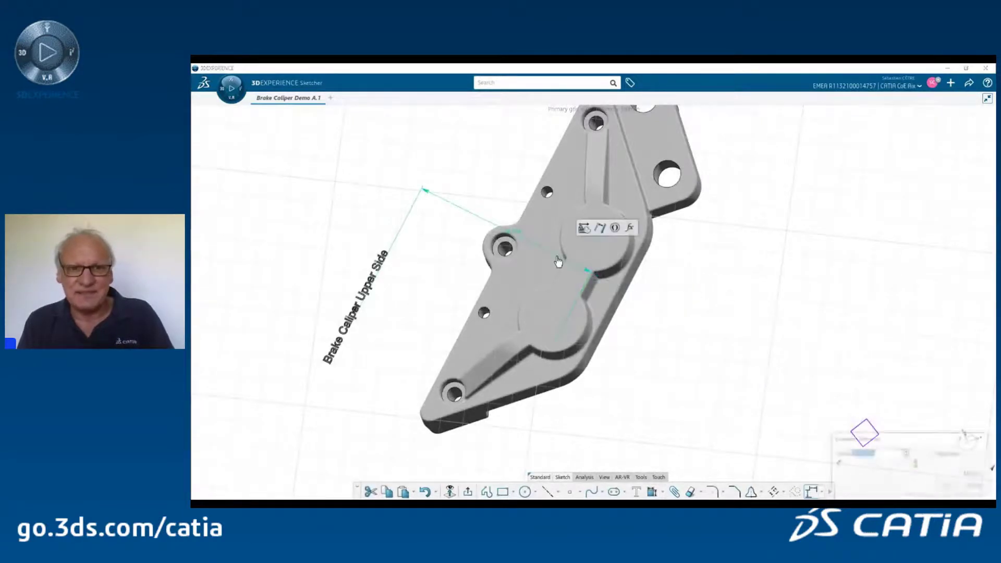
type("30")
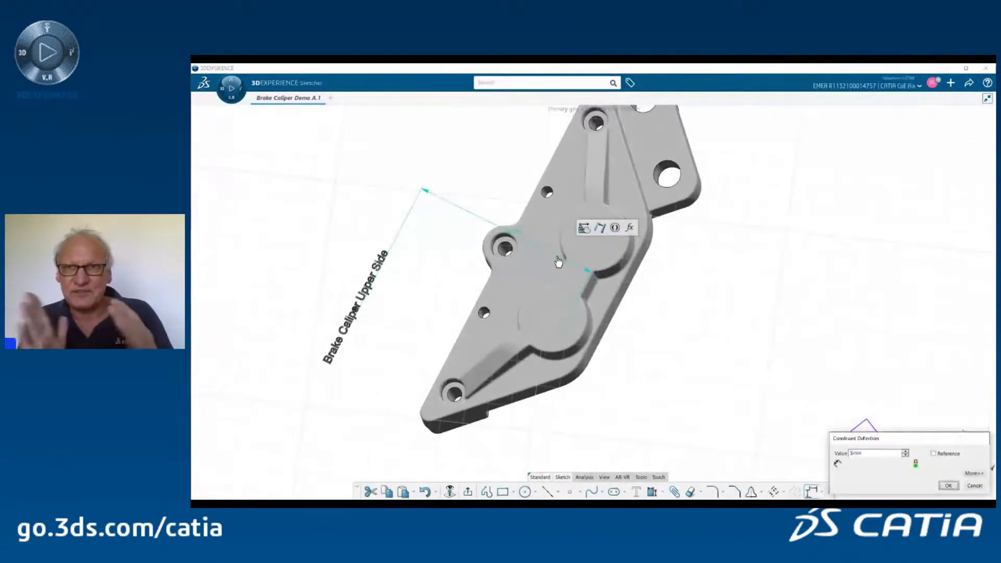
key("Return")
Step: Move the text along the edge until it spans both piston bosses, and exit the sketch
left_click_drag(563, 307, 616, 240)
left_click(653, 320)
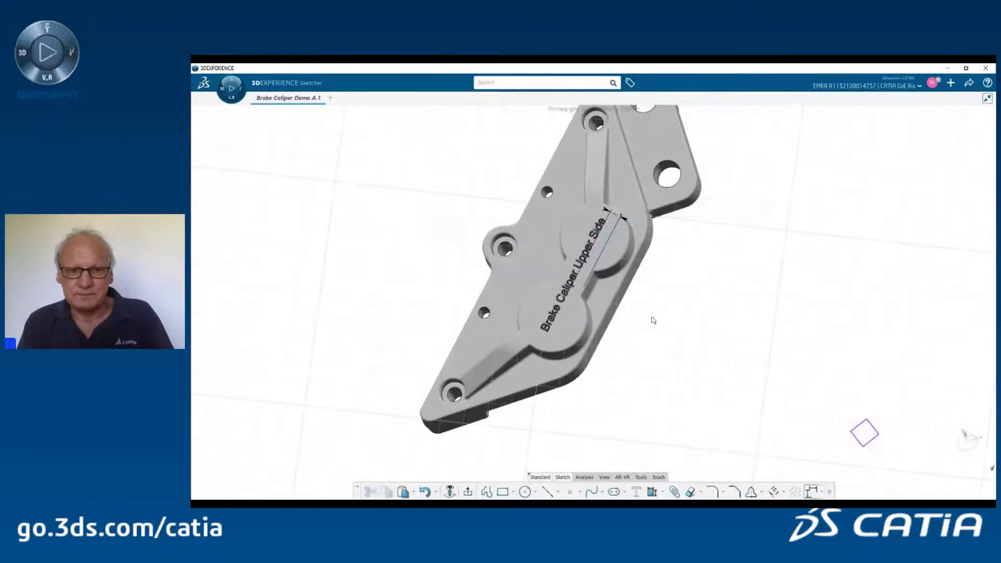
left_click(468, 492)
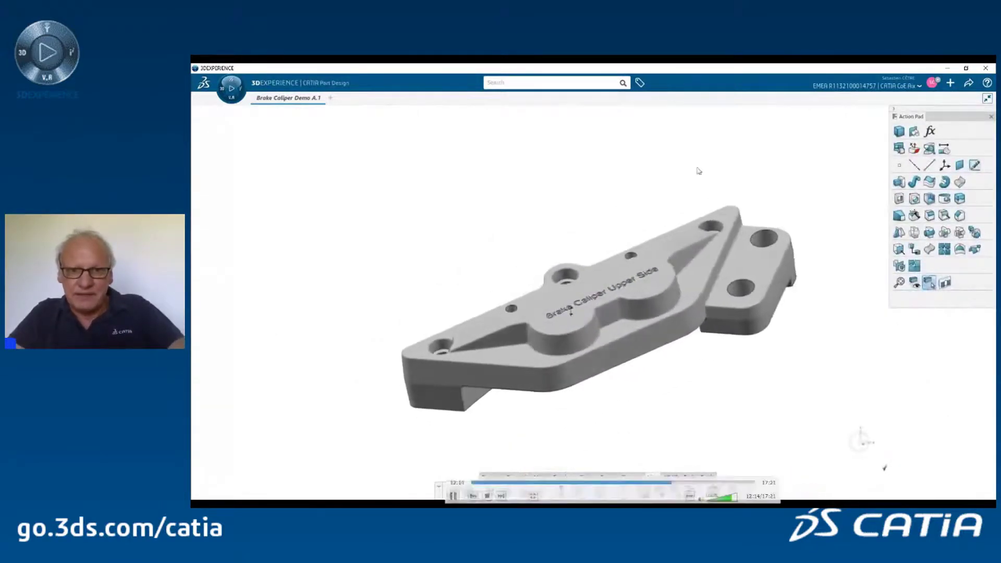
Step: Engrave the sketched text into the flat faces of the piston bosses as a pocket 0.25 mm deep
scroll(599, 289, "up", 5)
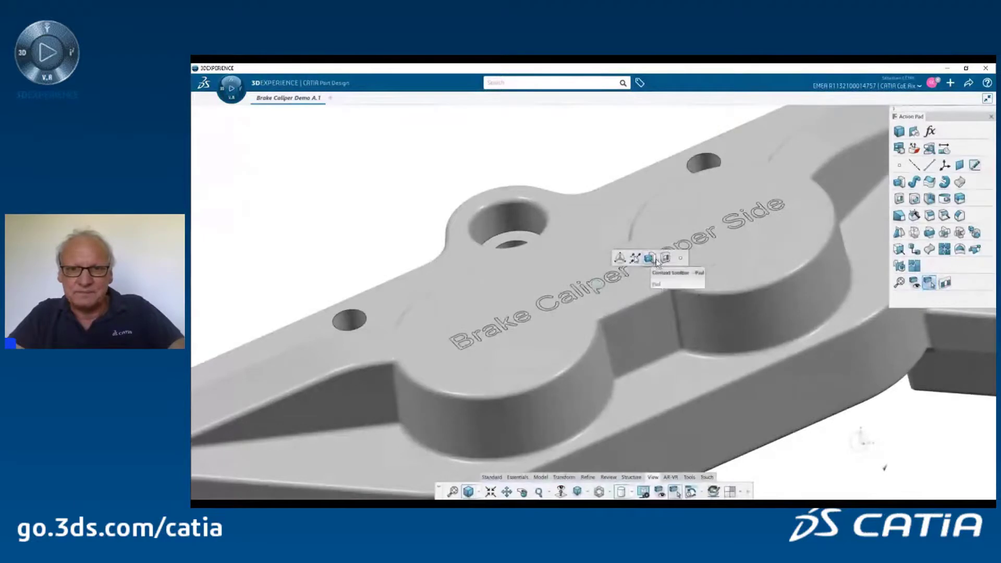
left_click(664, 259)
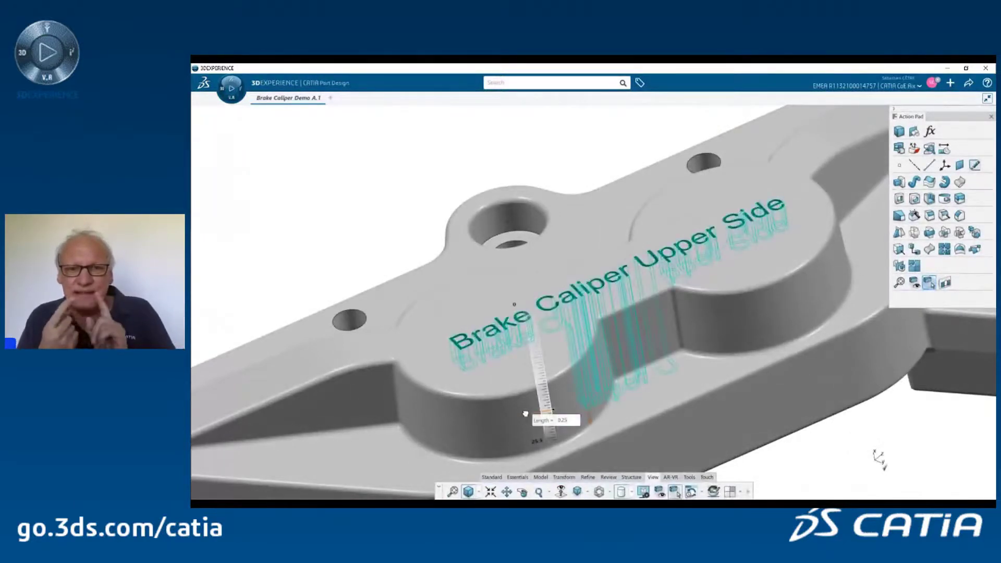
left_click(388, 233)
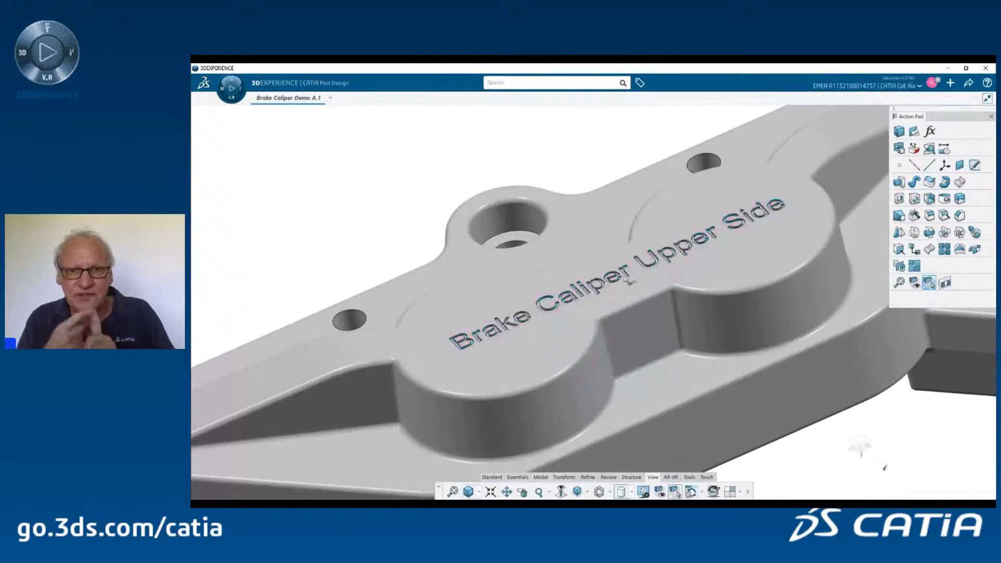
Step: Try the Graphite and Old visual styles on the upper caliper half and view it from another angle
middle_click_drag(650, 286, 681, 305)
right_click(734, 339)
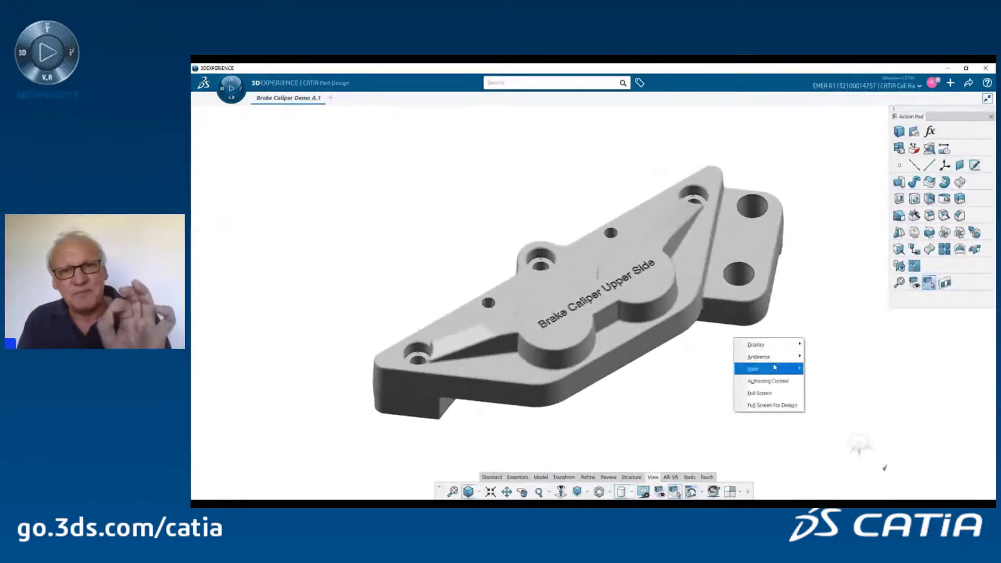
mouse_move(773, 367)
left_click(825, 380)
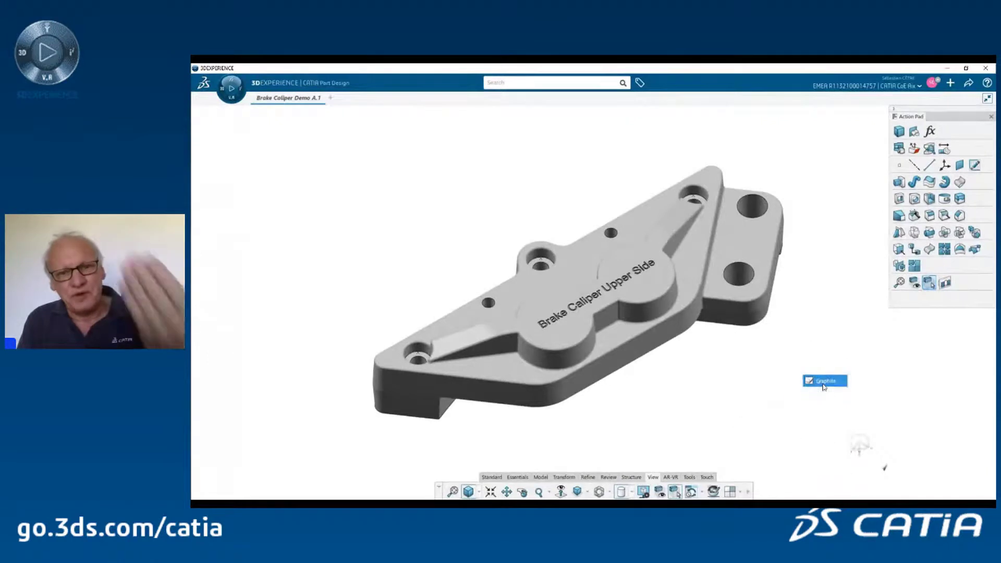
mouse_move(601, 358)
middle_mouse_down()
mouse_move(692, 281)
mouse_move(672, 310)
mouse_move(727, 375)
mouse_move(660, 372)
mouse_move(516, 402)
mouse_move(542, 357)
mouse_move(522, 282)
mouse_move(630, 308)
mouse_move(707, 377)
middle_mouse_up()
left_click(821, 492)
Step: Reset the visual style of the view to None
right_click(767, 358)
mouse_move(803, 387)
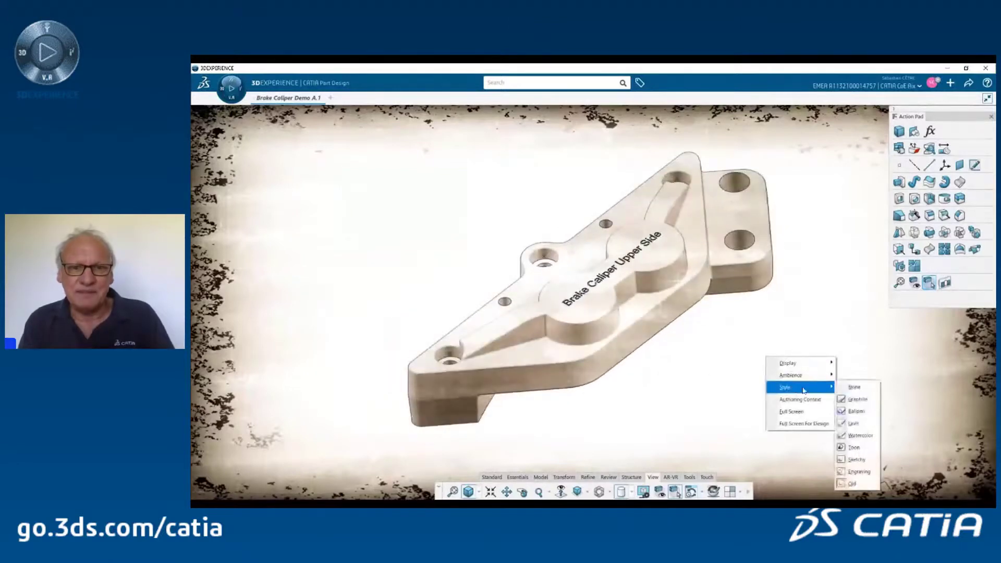
left_click(848, 388)
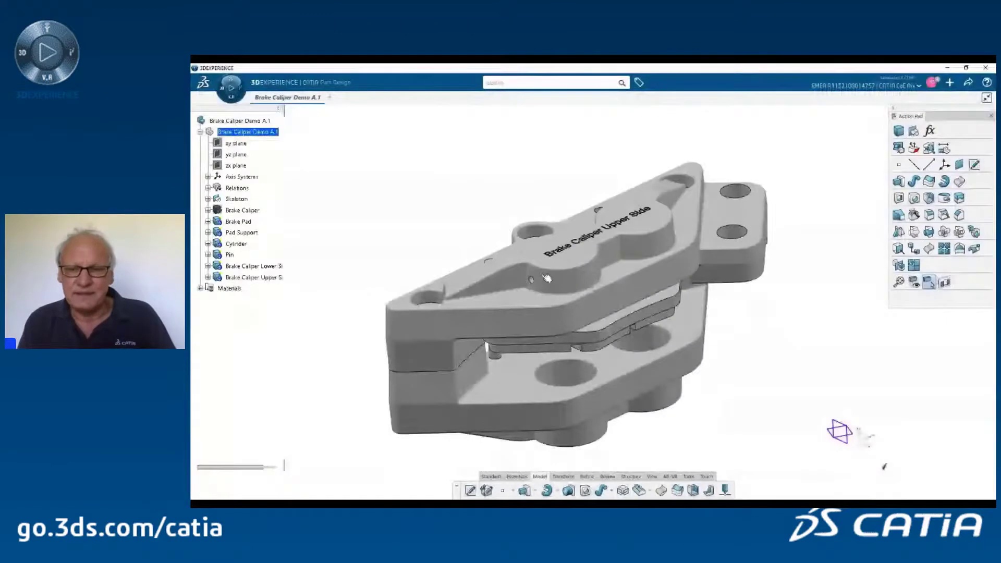
Step: Examine the Brake Pad, Pad Support, Cylinder, Pin, Brake Caliper Lower Side and Upper Side bodies by highlighting each one, and clear the selection
left_click(237, 221)
left_click(241, 234)
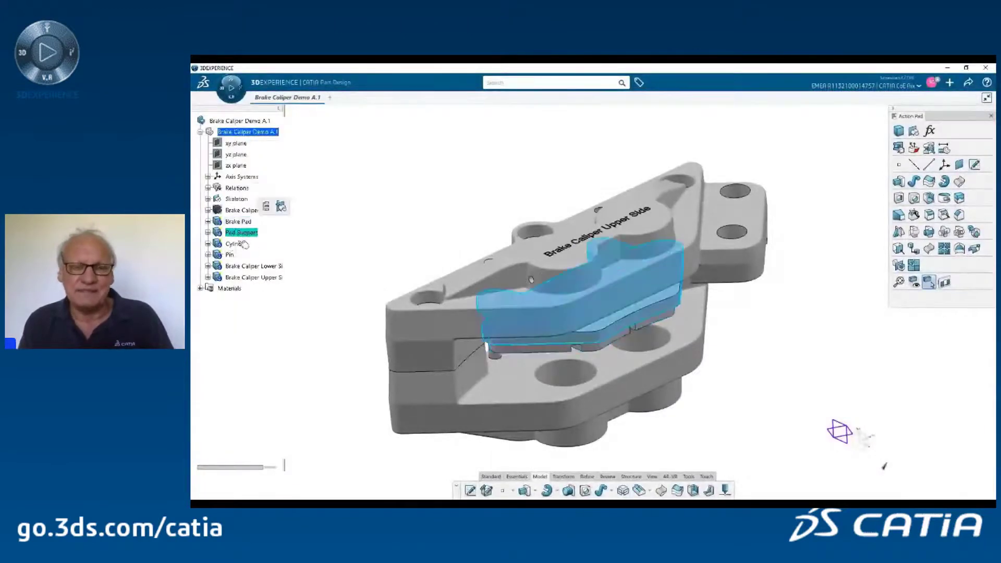
left_click(244, 245)
left_click(241, 255)
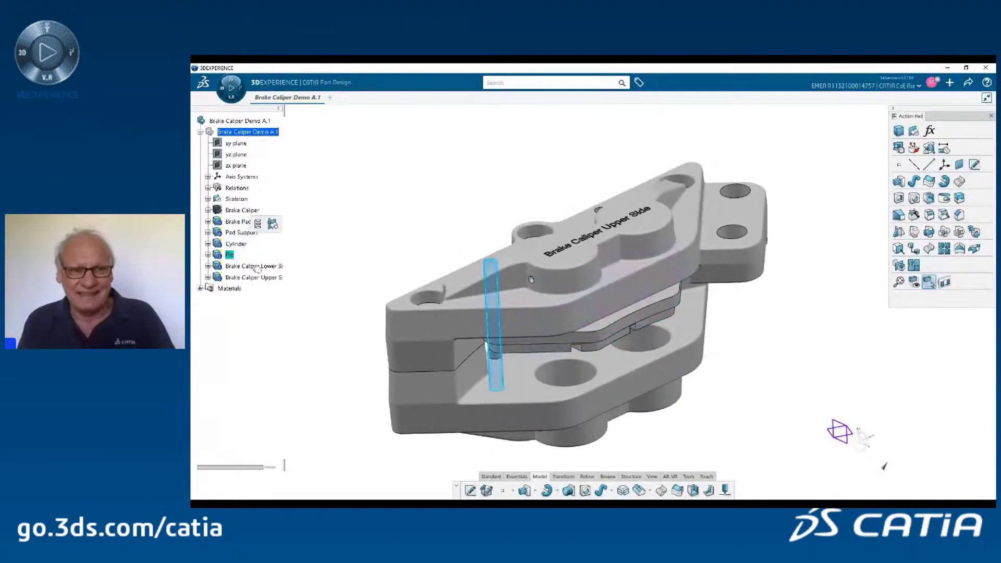
left_click(255, 267)
left_click(259, 278)
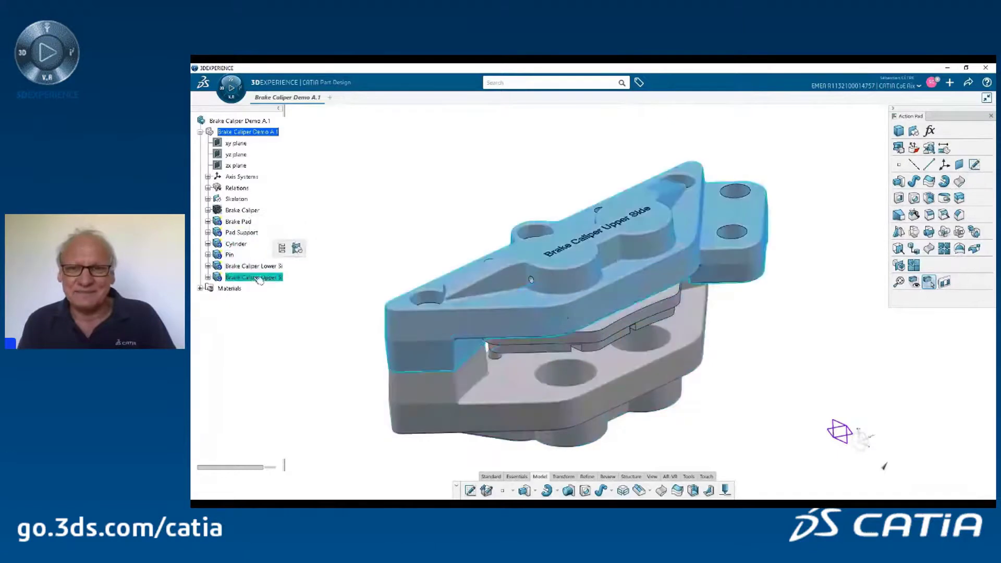
left_click(812, 340)
Step: Distribute the pad, support, cylinder, pin and two caliper half bodies into separate linked parts, excluding the last extra entry and the Skeleton
left_click(975, 234)
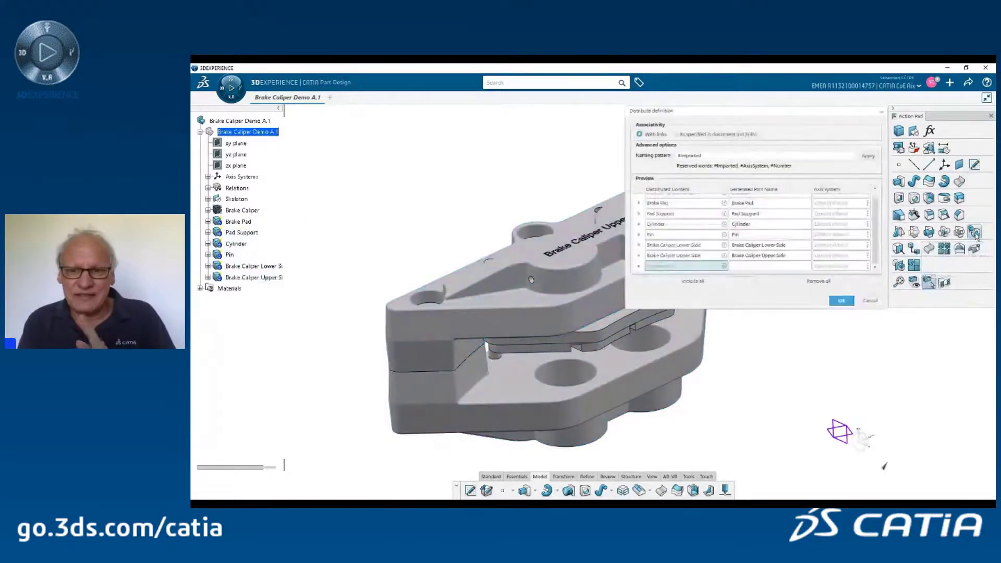
left_click(639, 266)
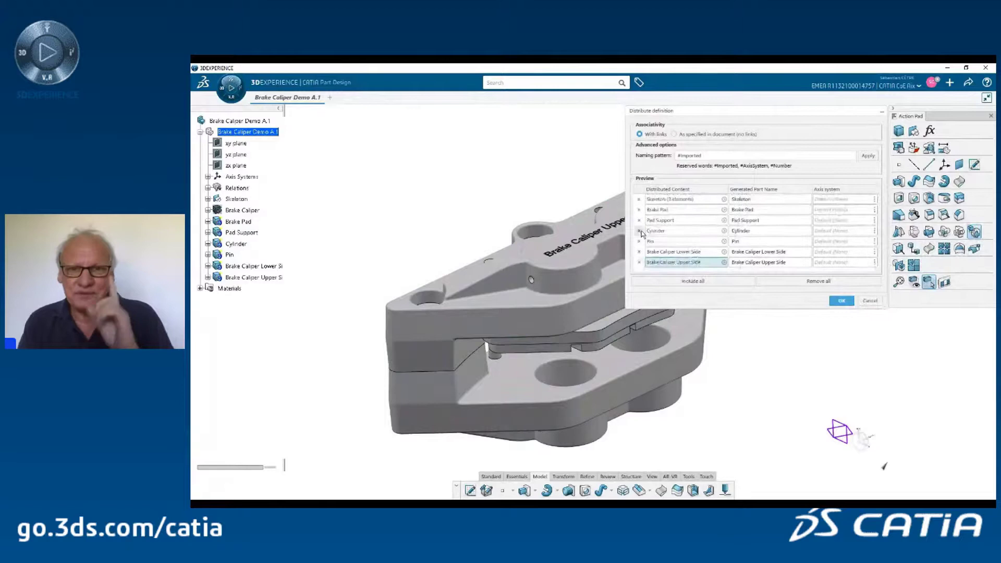
left_click(638, 199)
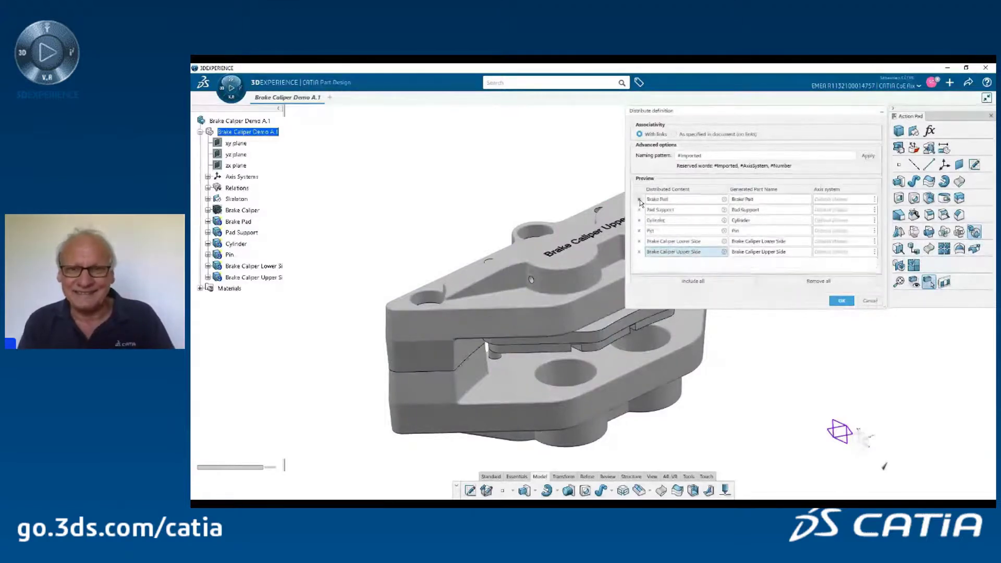
left_click(841, 301)
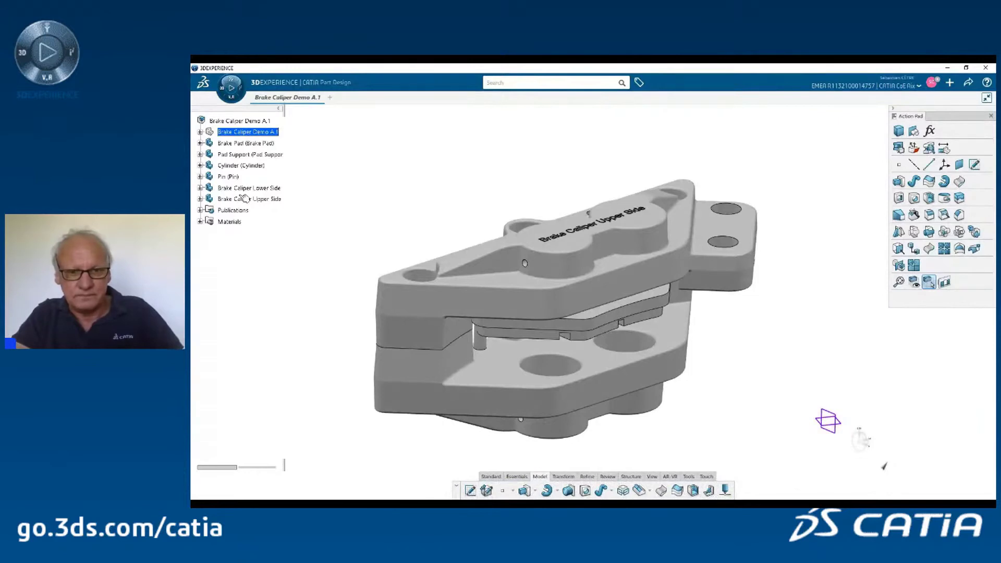
key("alt+Tab")
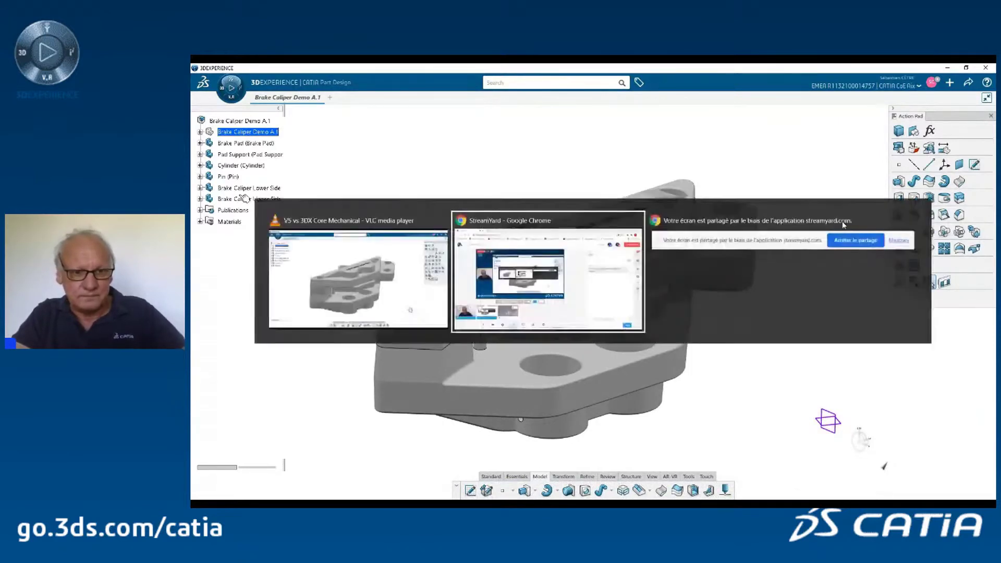